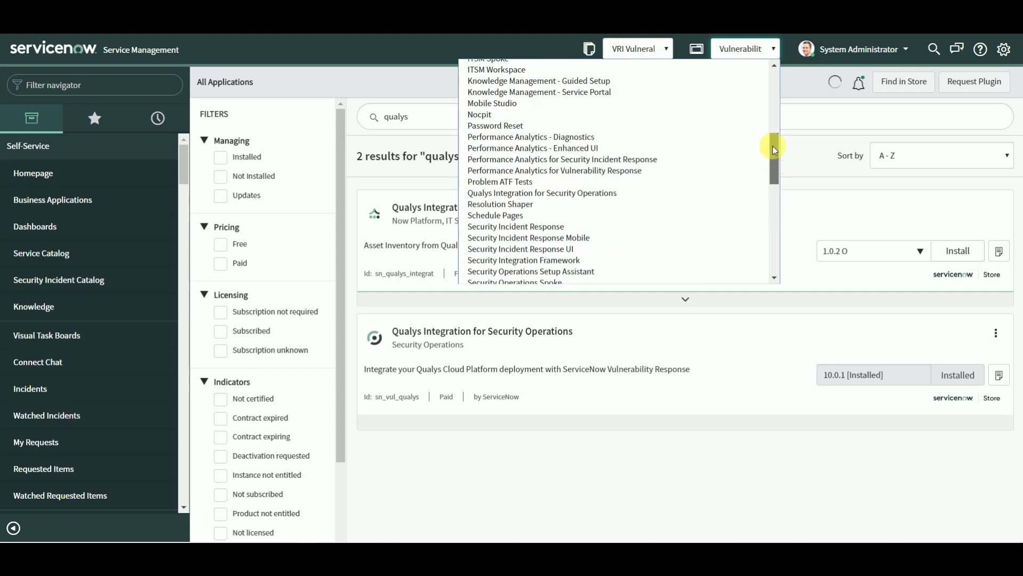
Step: Switch the application scope to Qualys Integration for Security Operations and open the Vulnerability Response Setup Assistant
click(665, 208)
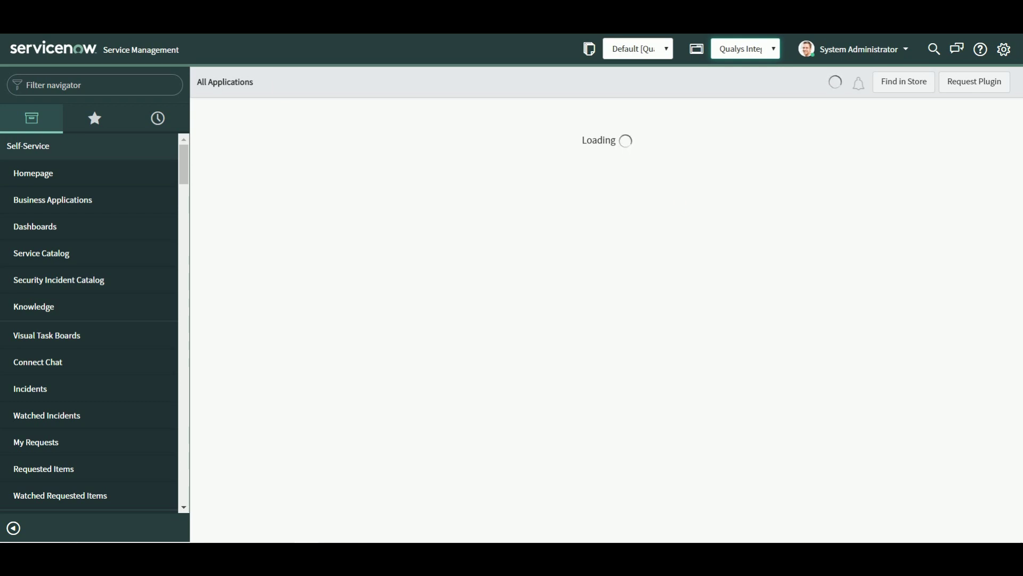
click(81, 53)
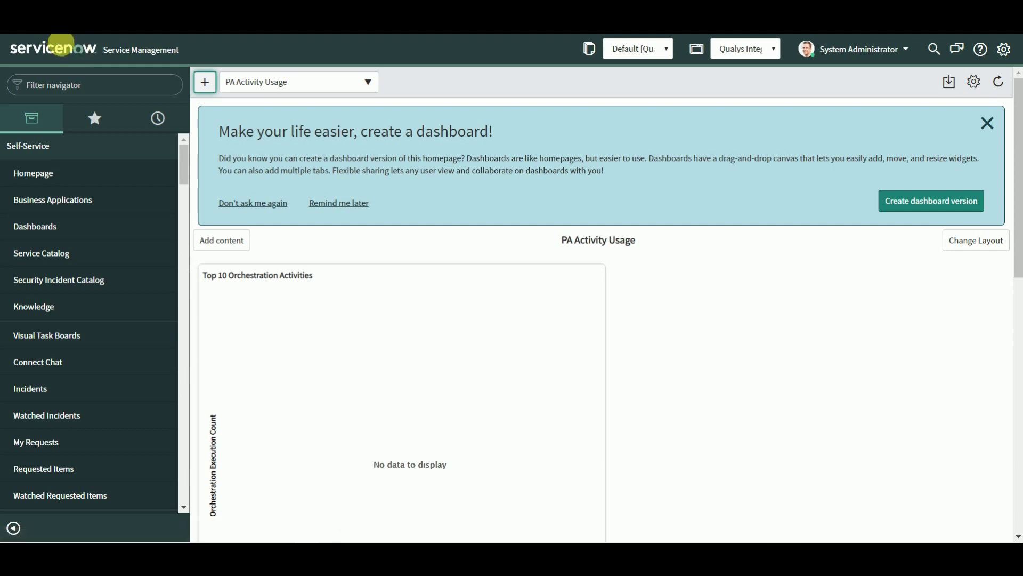
click(51, 86)
text(se)
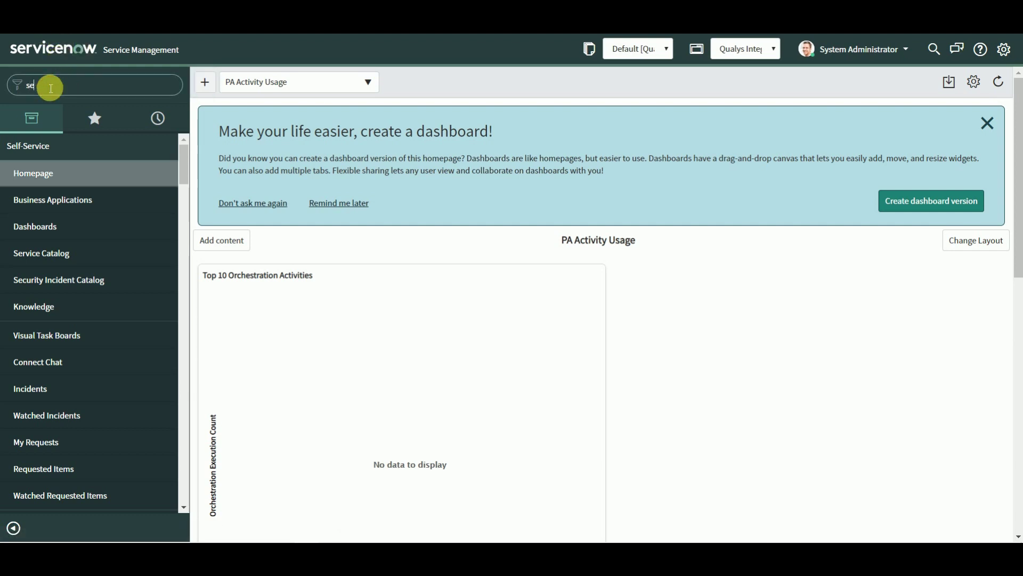
text(tup)
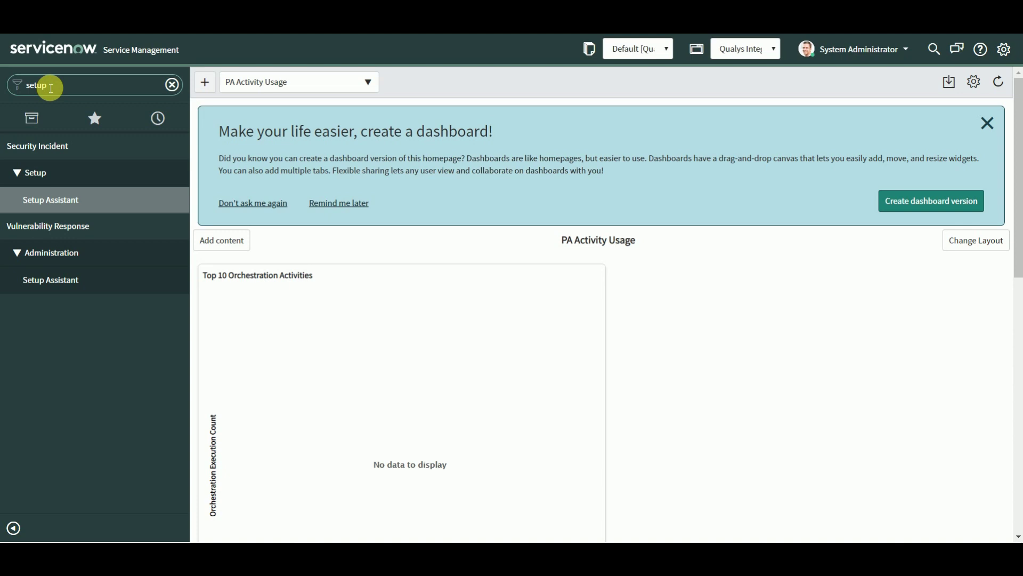
click(100, 280)
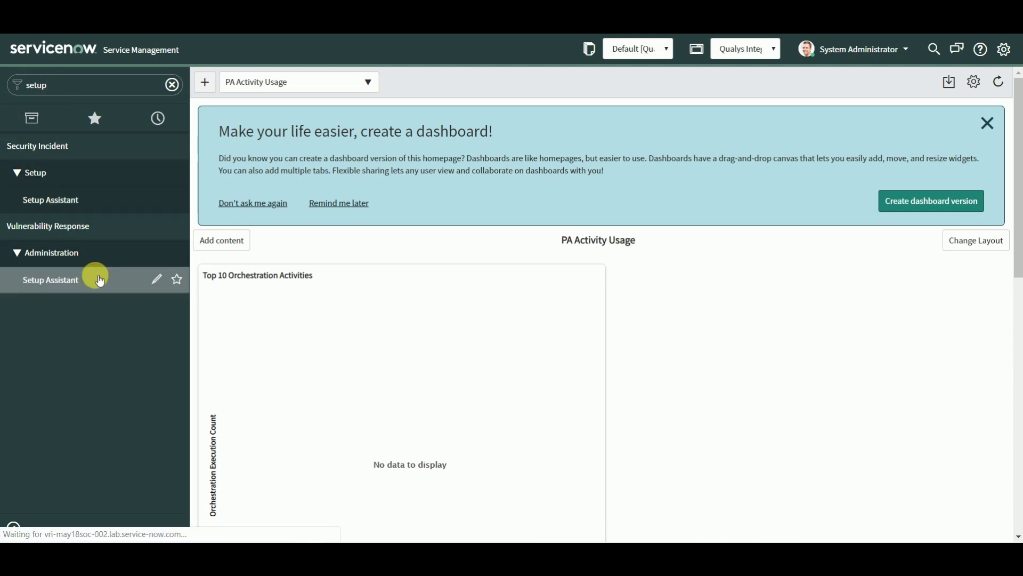
Step: Open the existing Qualys integration for editing from the Scanner Integrations task under Integration Configuration
drag(1018, 228, 407, 389)
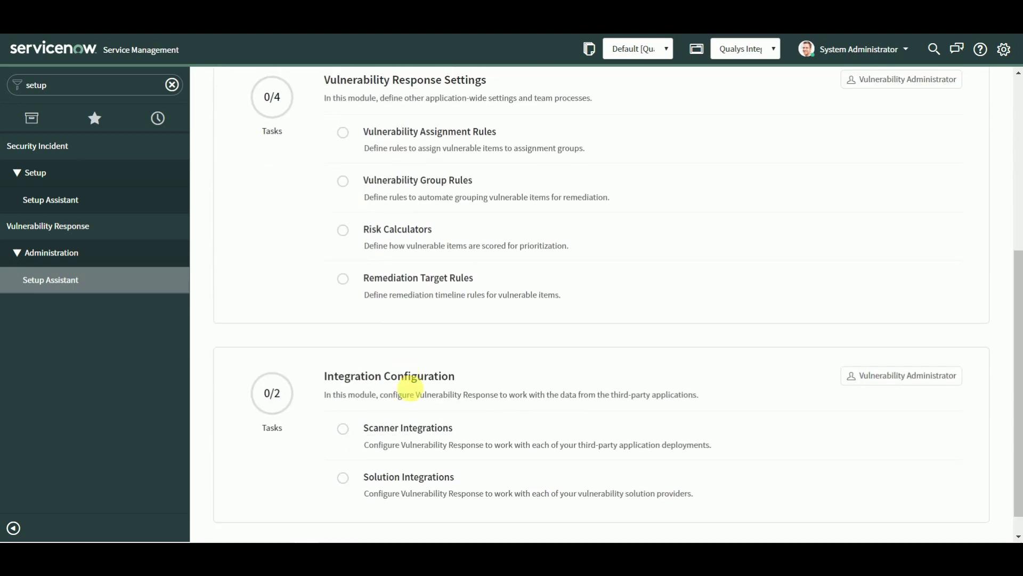
click(410, 432)
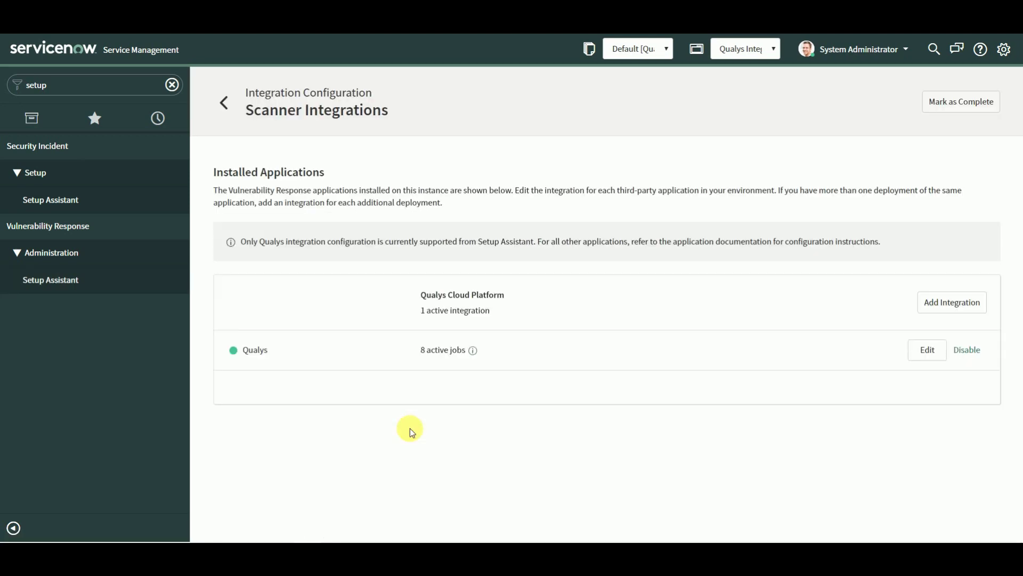
click(929, 350)
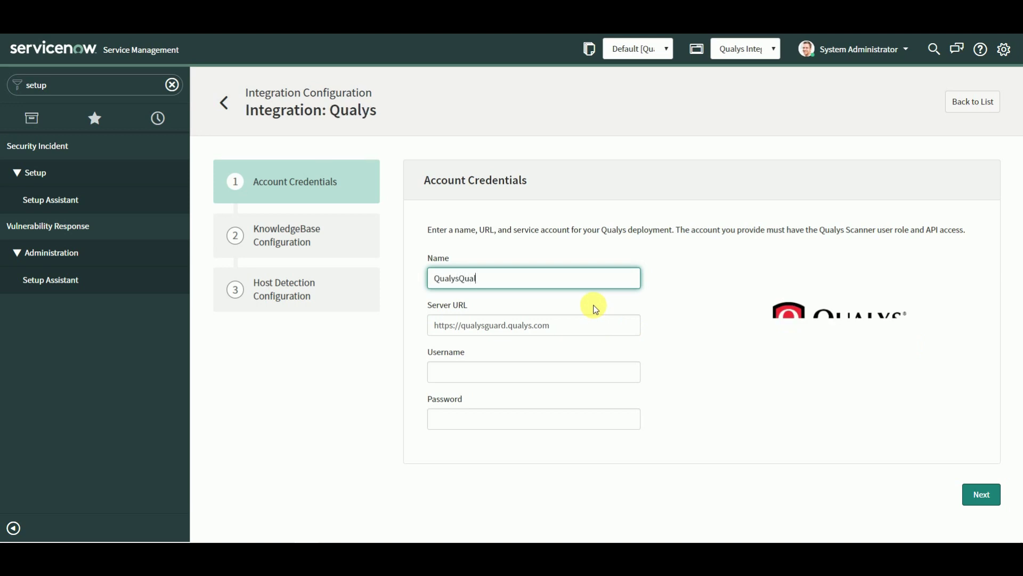
Step: Name the integration Qualys, submit its server URL, username and account password, and decline to store the password in the browser
key(Tab)
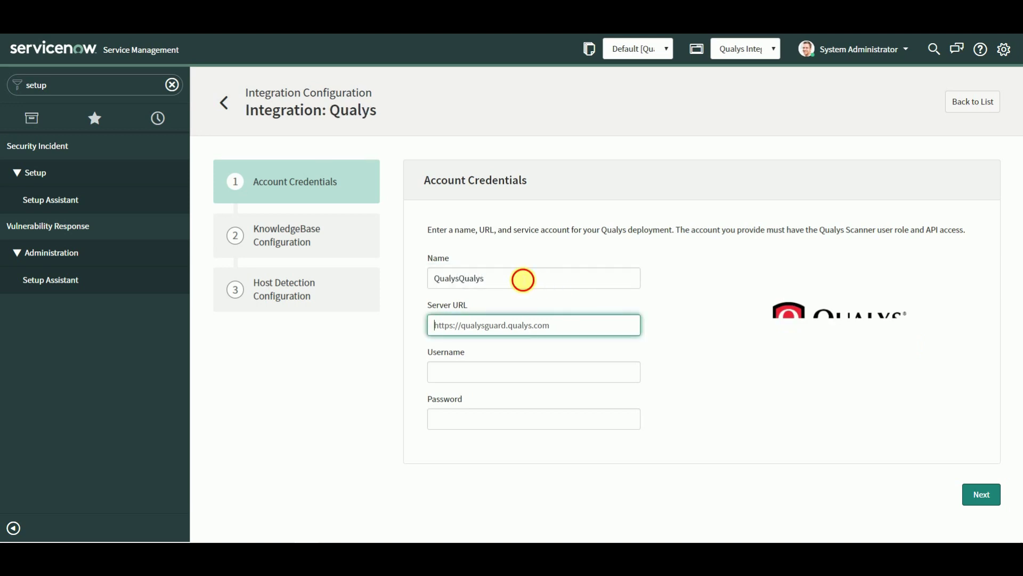
double_click(495, 278)
key(BackSpace)
text(Qualys)
key(Tab)
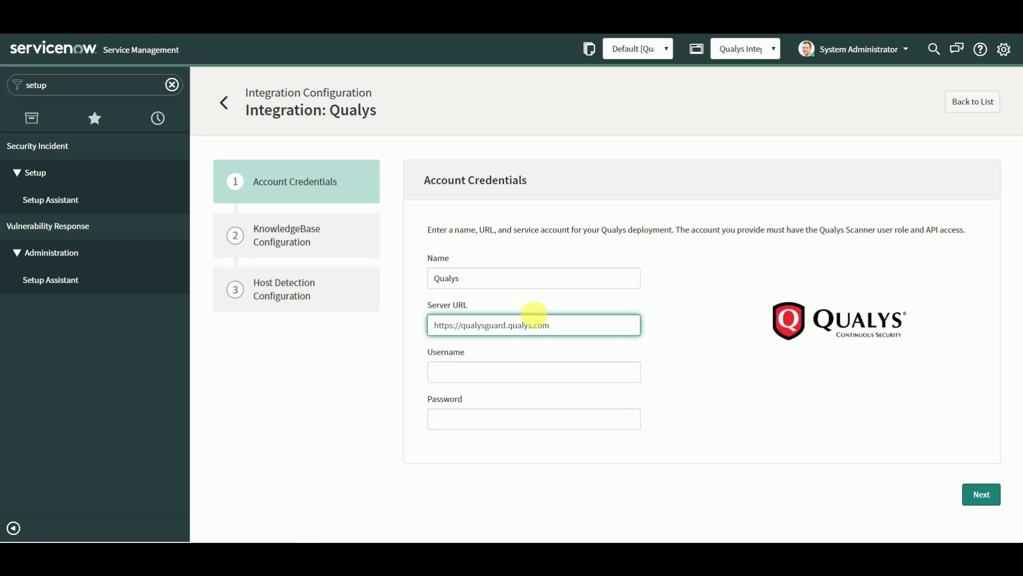
click(557, 328)
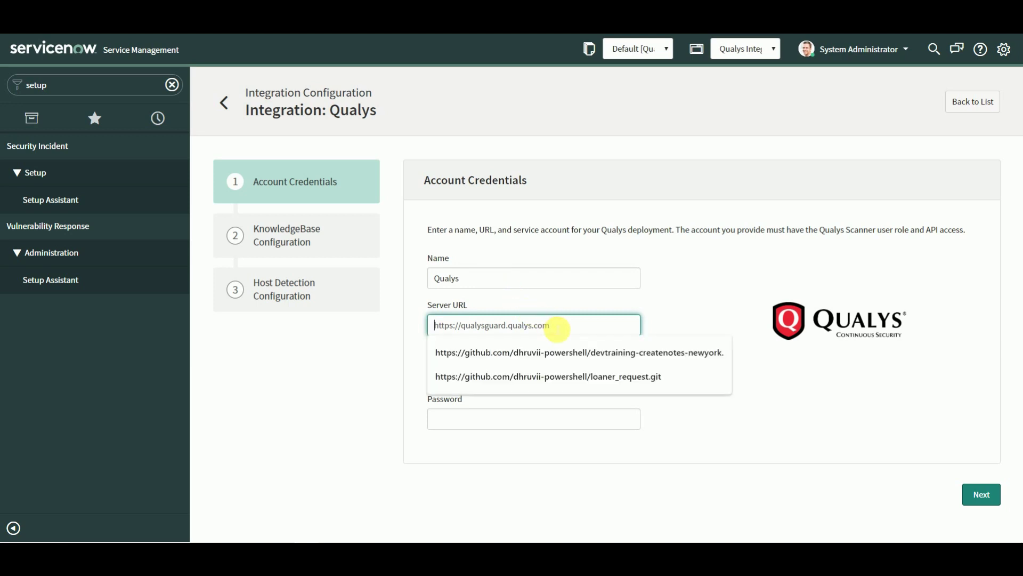
text(h)
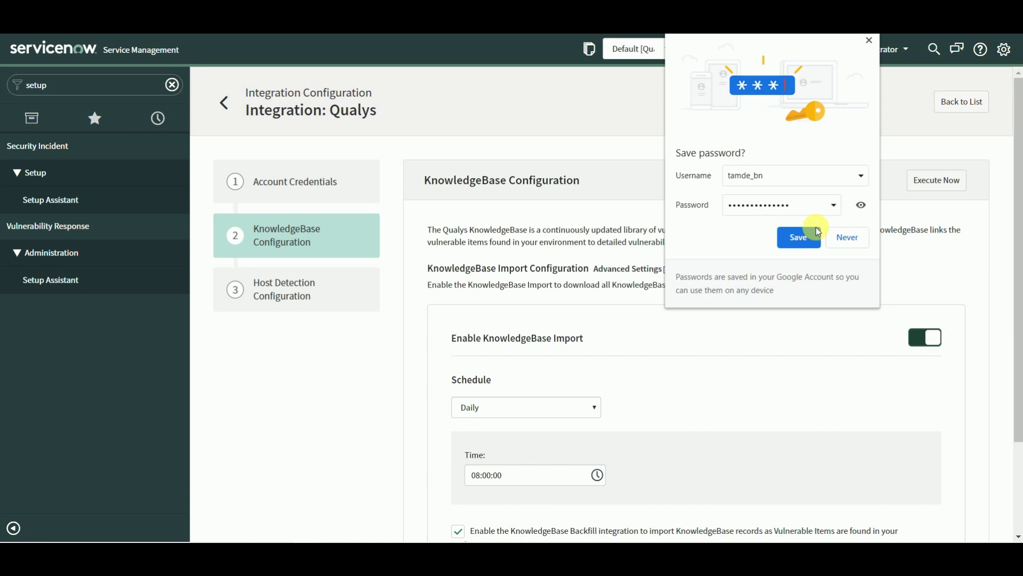
click(848, 234)
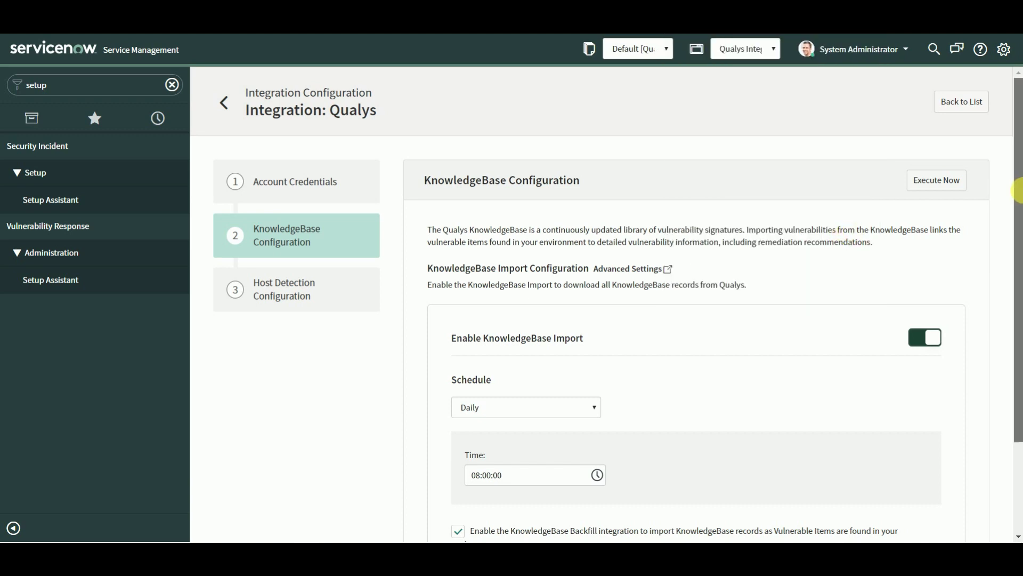
Step: Run the Qualys KnowledgeBase import immediately and proceed to the Host Detection Configuration
scroll(1019, 207, down, 1)
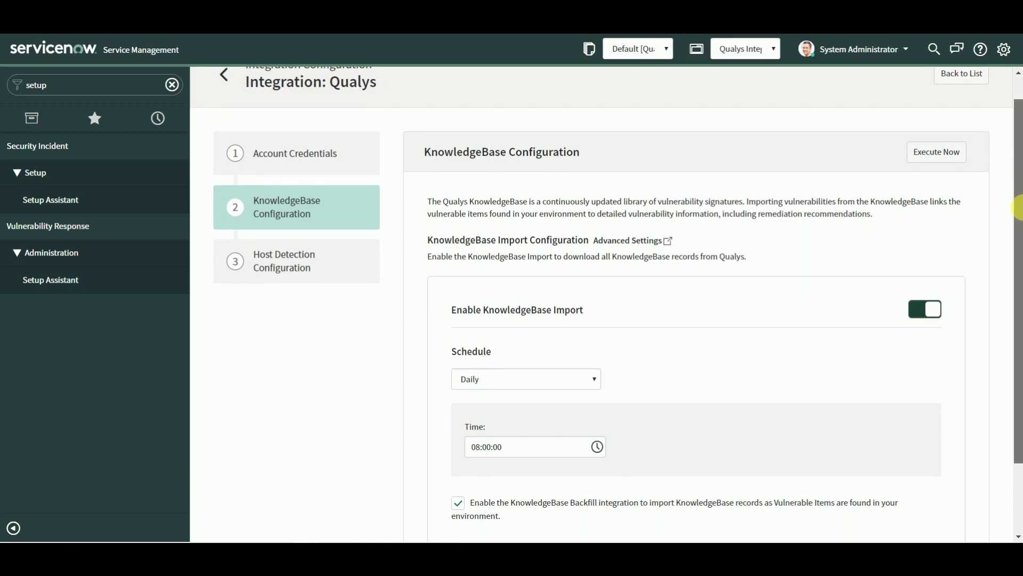
scroll(1018, 207, down, 2)
scroll(1009, 197, up, 3)
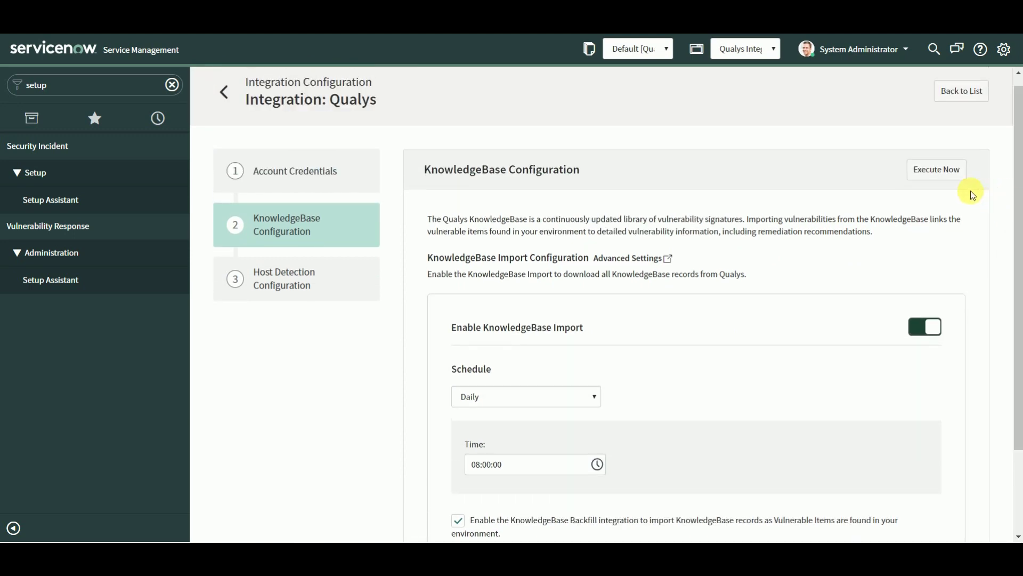
click(950, 172)
scroll(965, 341, down, 3)
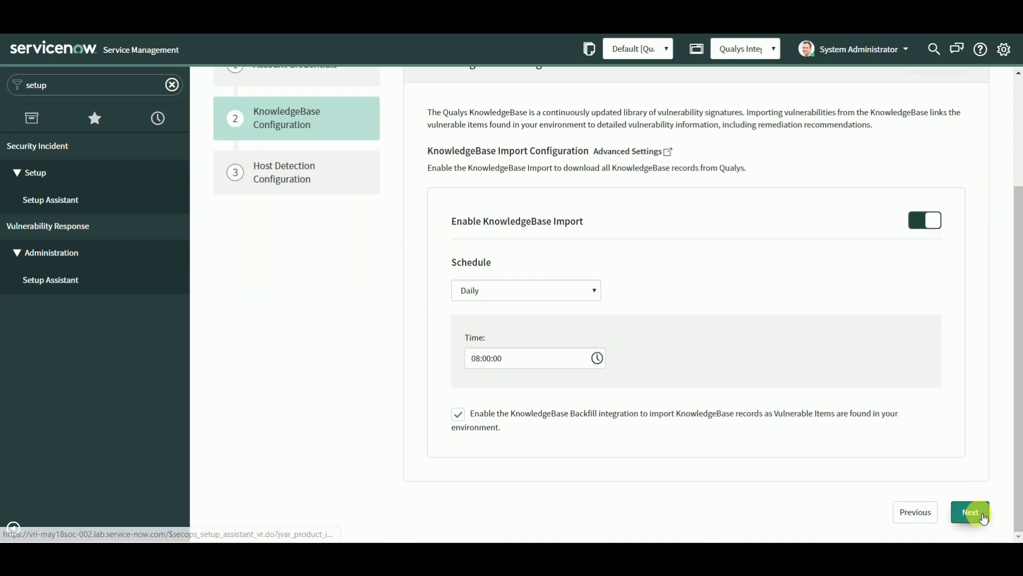
click(975, 512)
Step: Run the Qualys host detection import immediately, finish the integration setup and check the details of its active jobs
right_click(1018, 179)
drag(1019, 151, 1018, 107)
click(950, 166)
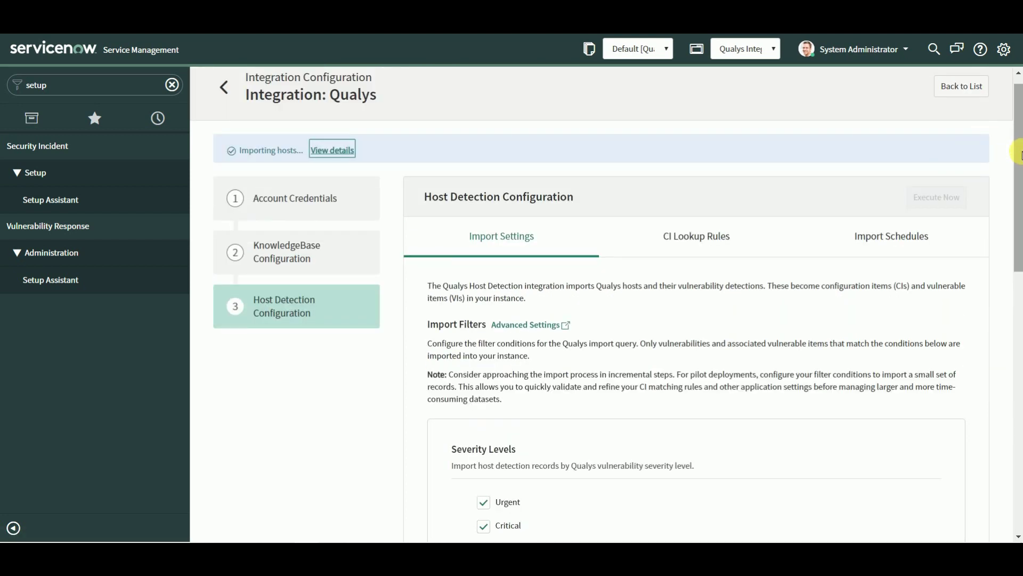
drag(1018, 154, 1019, 415)
click(965, 516)
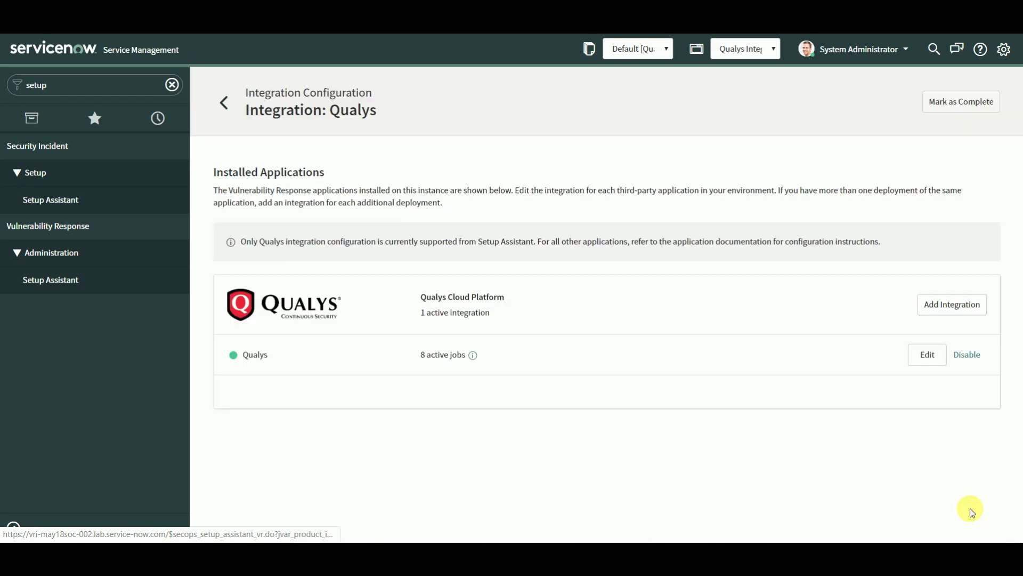
mouse_move(473, 355)
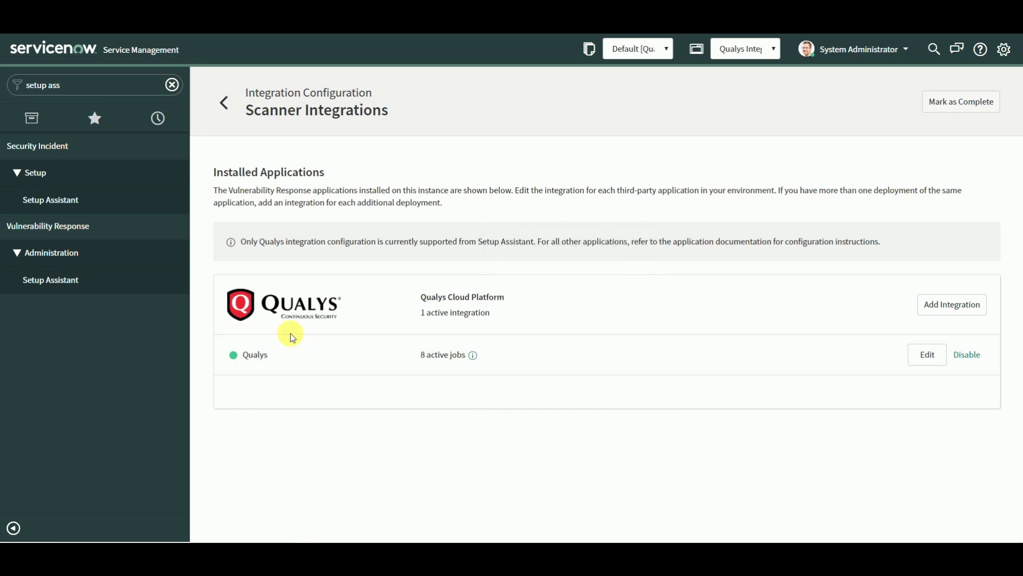
Step: Find "primary" in the navigator and open the Primary Integrations list of Qualys Vulnerability Integration
triple_click(69, 88)
key(BackSpace)
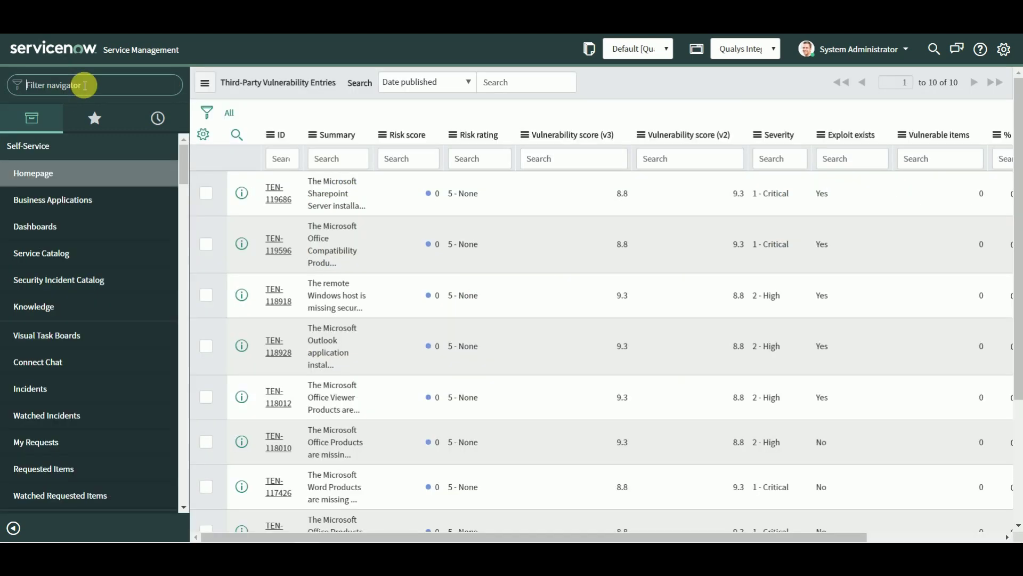
text(primary)
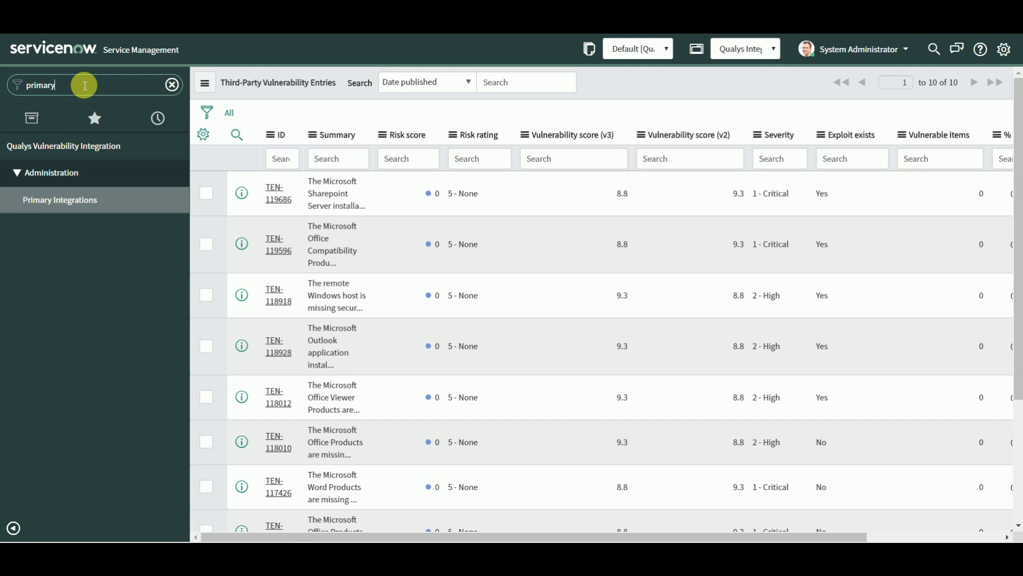
click(106, 203)
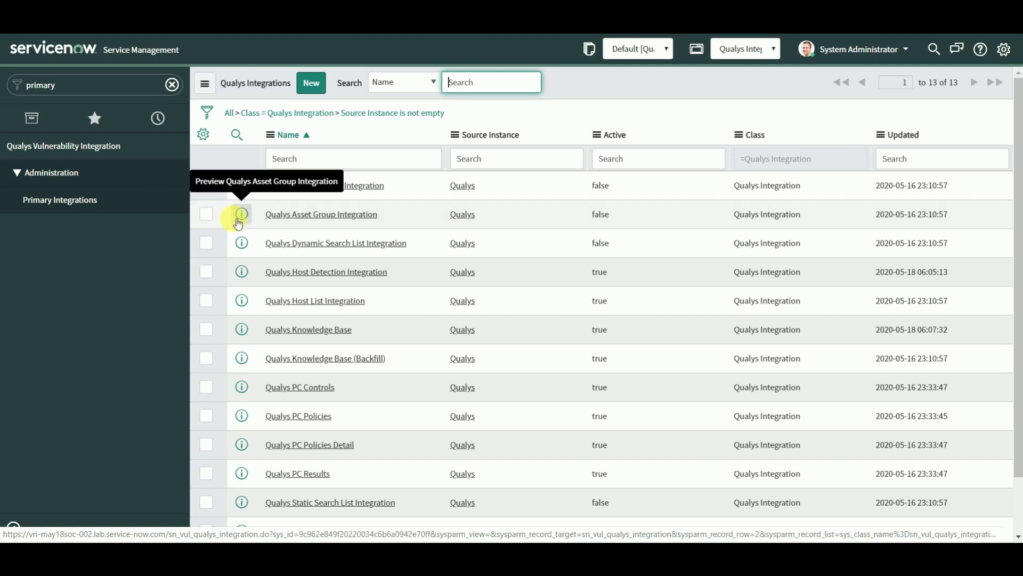
Step: Open the Qualys Knowledge Base integration, view its integration details and execute it now
click(340, 335)
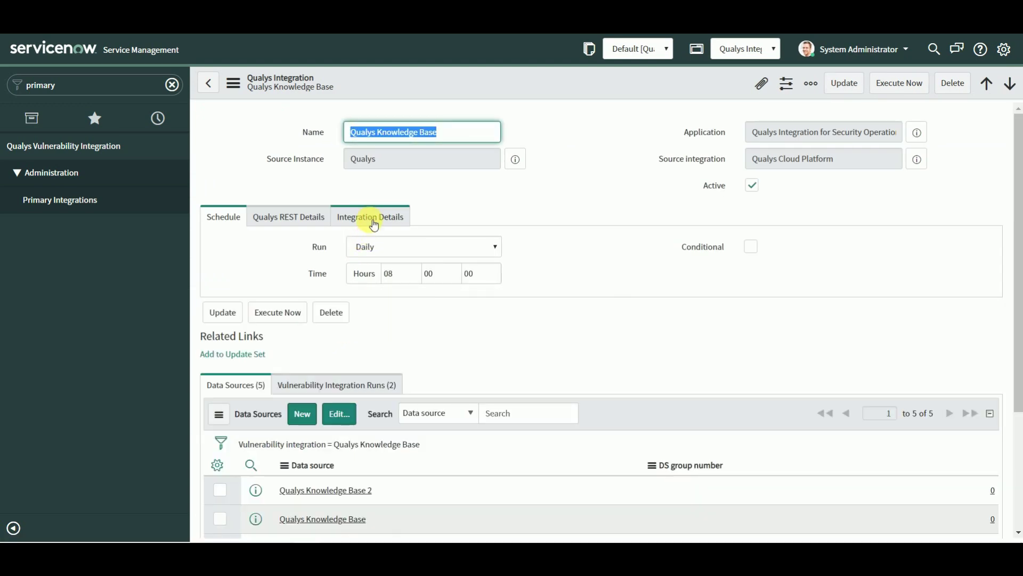
click(373, 223)
click(908, 86)
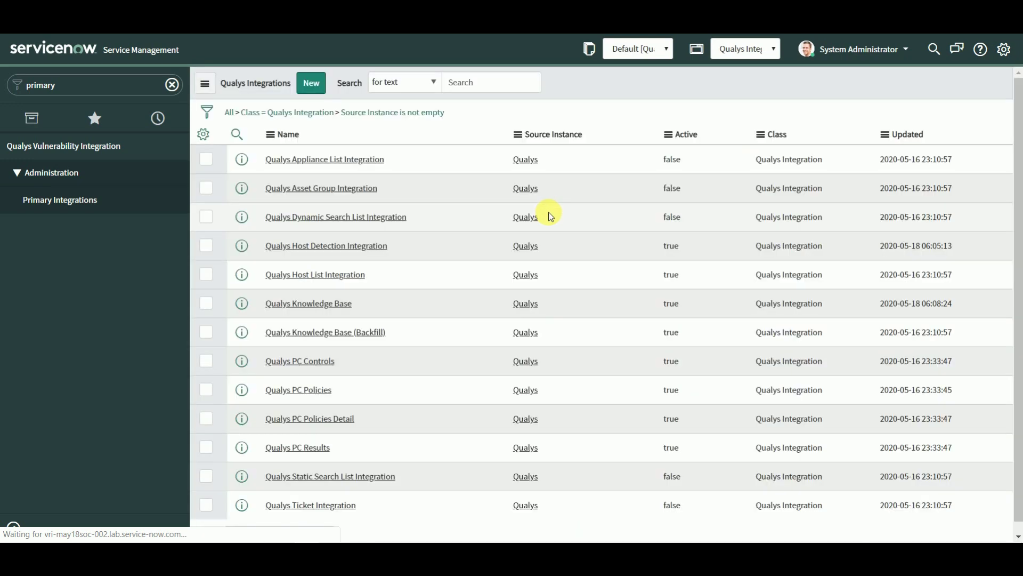
Step: Find "third" in the navigator and open the Third-Party library of Vulnerability Response
double_click(72, 80)
text(thirfd par)
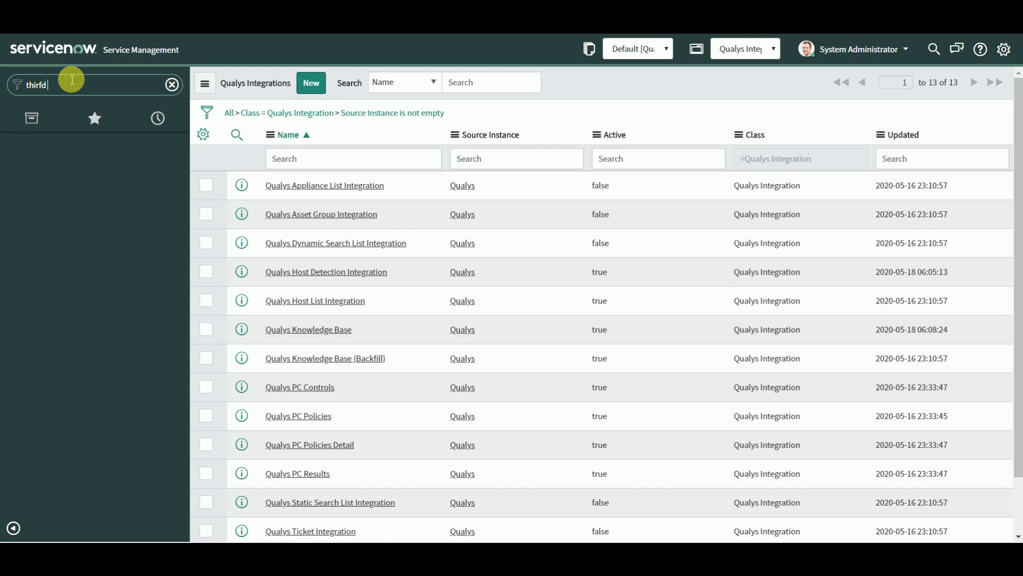
key(BackSpace)
text(d)
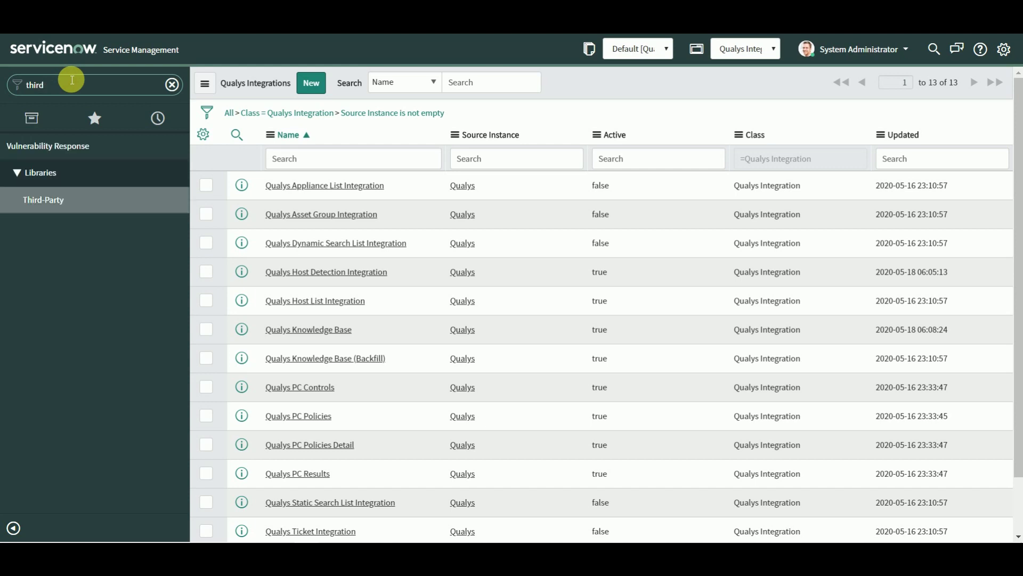
click(43, 193)
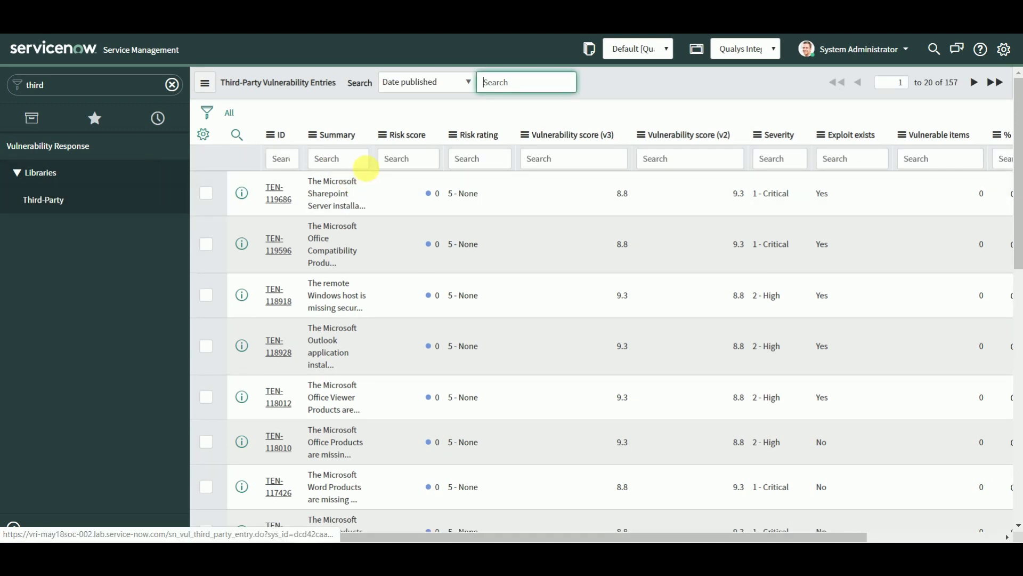
Step: Filter the third-party vulnerability entries by ID with "*qid"
click(288, 165)
text(*c)
key(Return)
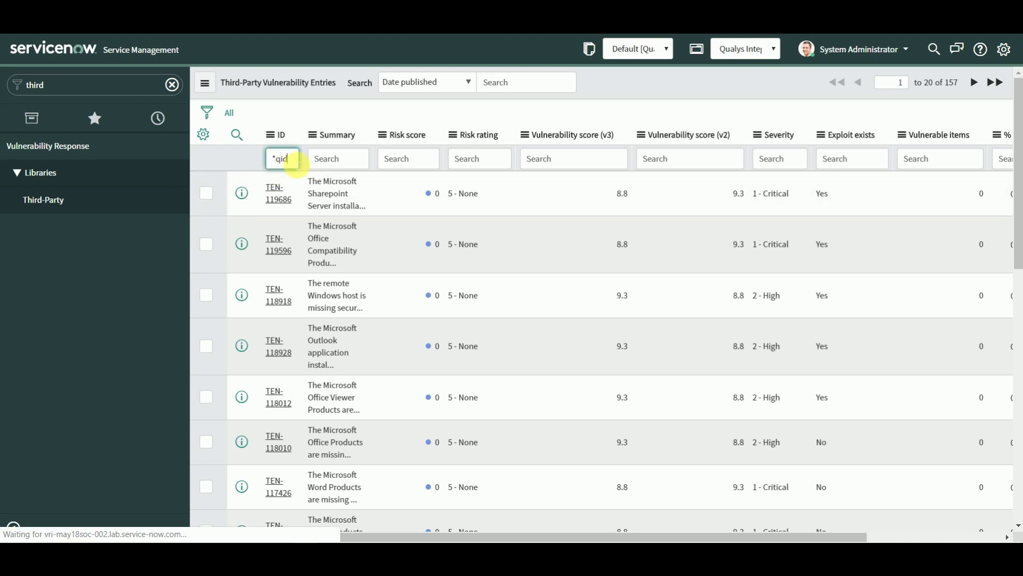
click(295, 165)
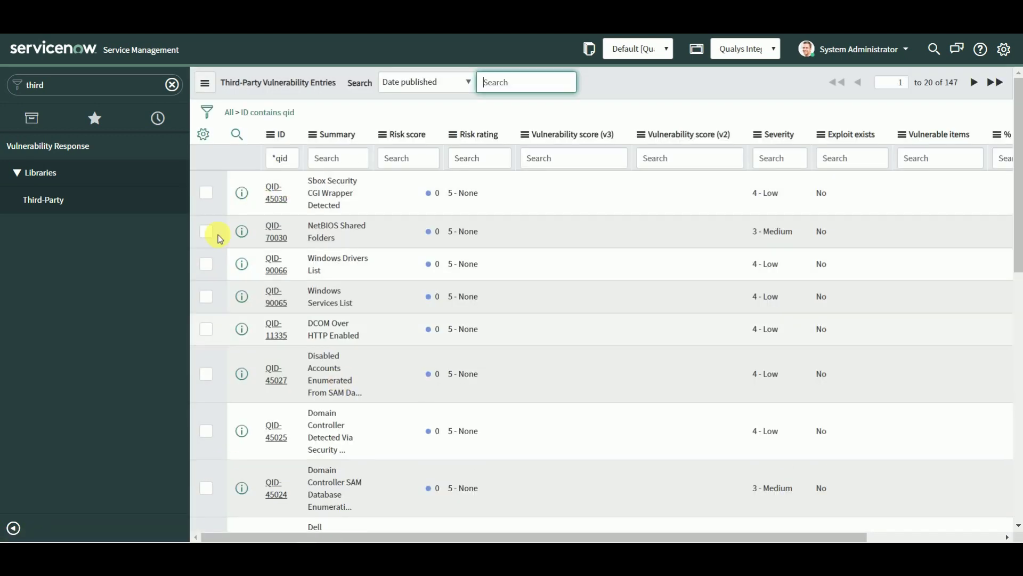
Step: Find "scanners" in the navigator and open the Qualys record in the vulnerability scanners list
click(72, 91)
text(s)
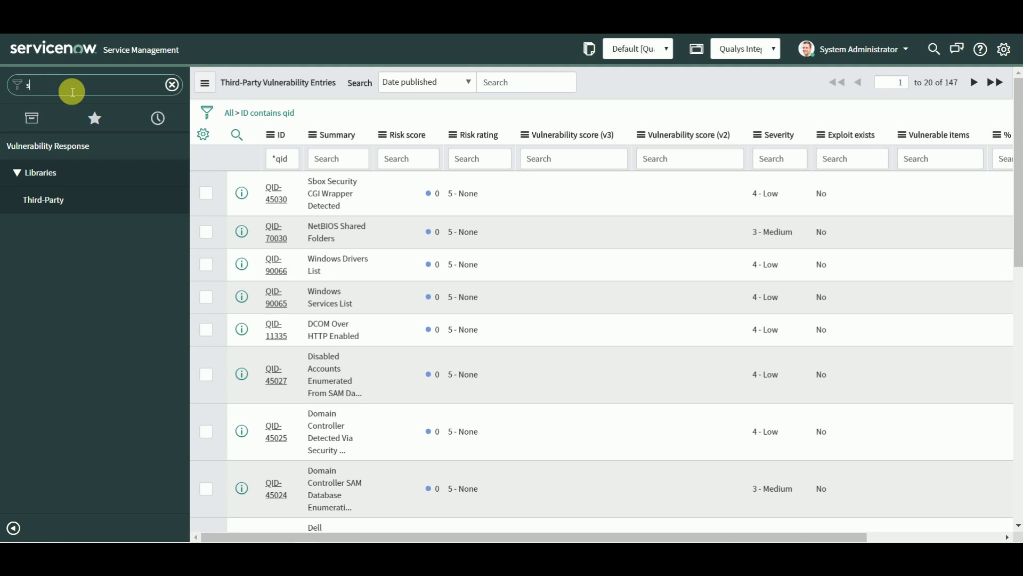
text(canners)
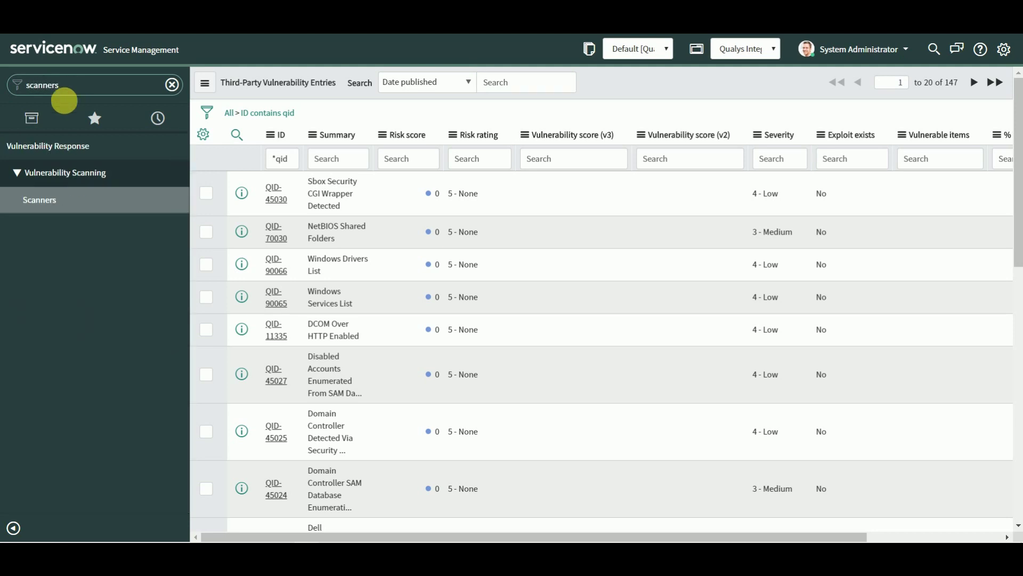
click(62, 200)
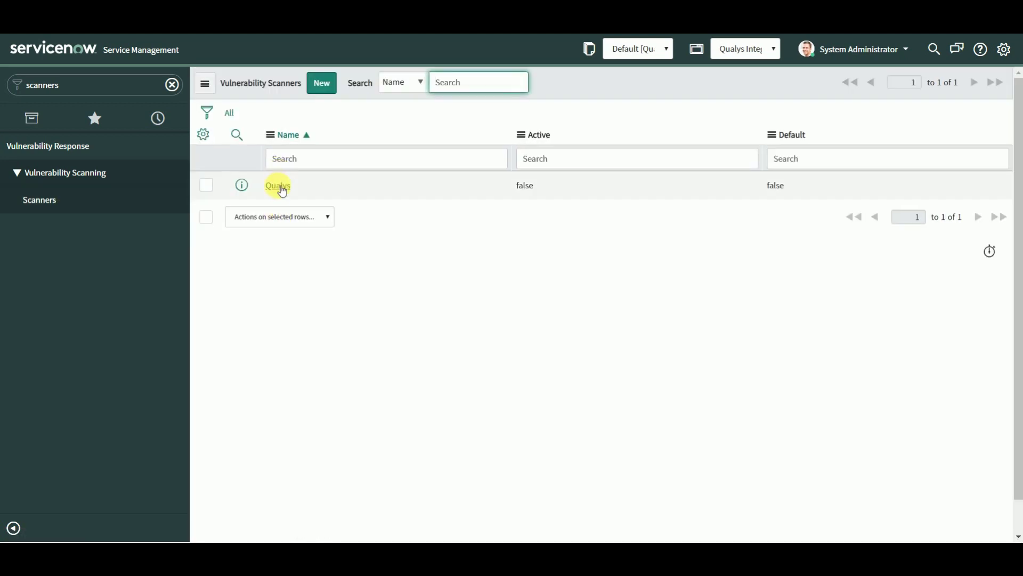
click(280, 186)
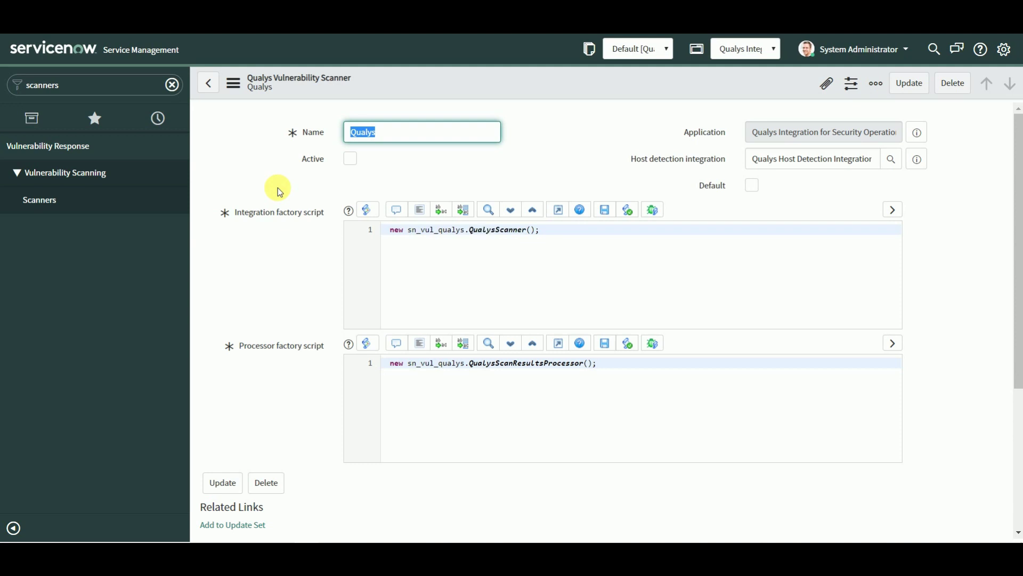
Step: Activate the Qualys vulnerability scanner, make it the default scanner and save the record
click(351, 160)
click(753, 187)
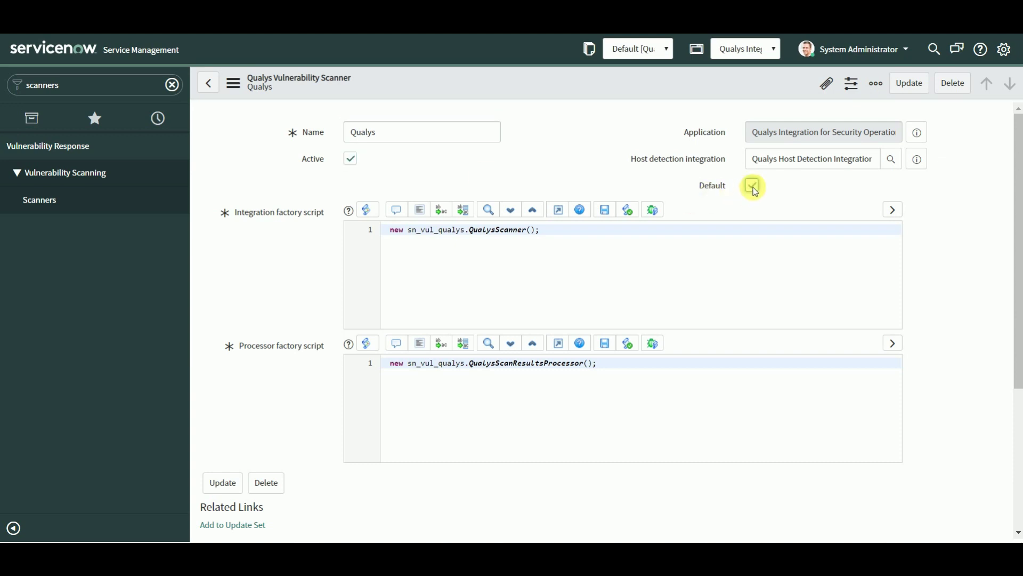
right_click(502, 80)
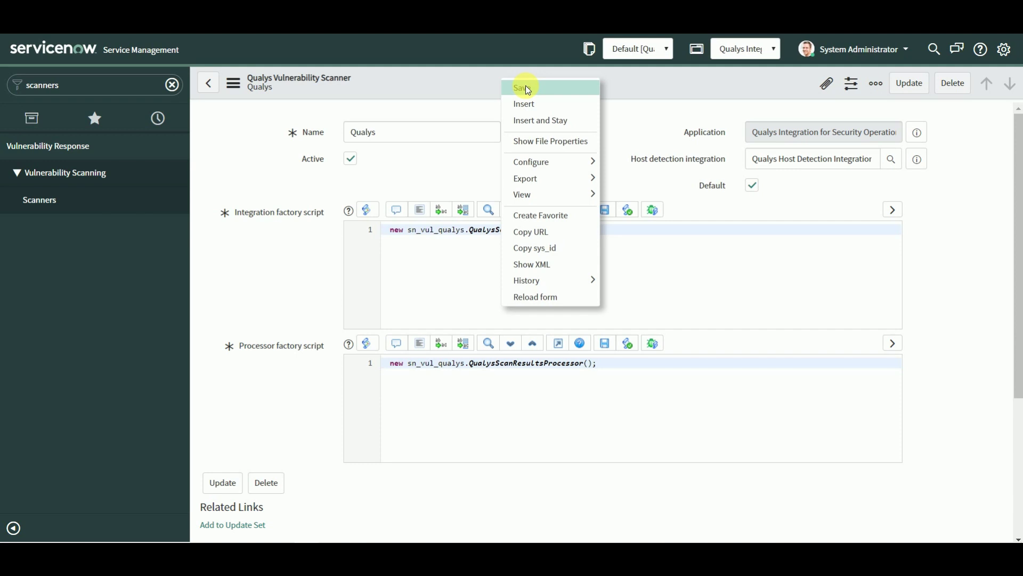
click(528, 88)
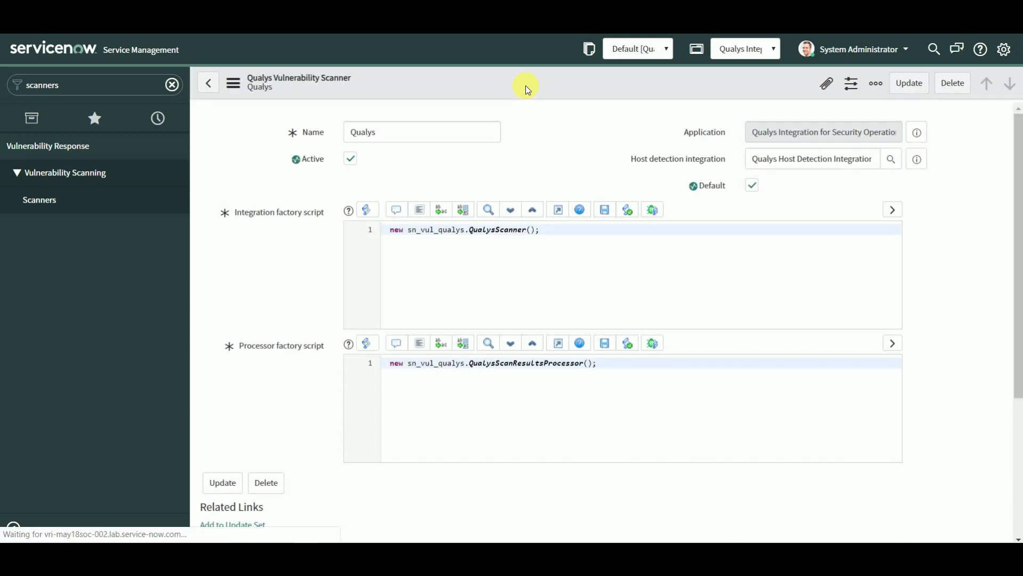
right_click(637, 90)
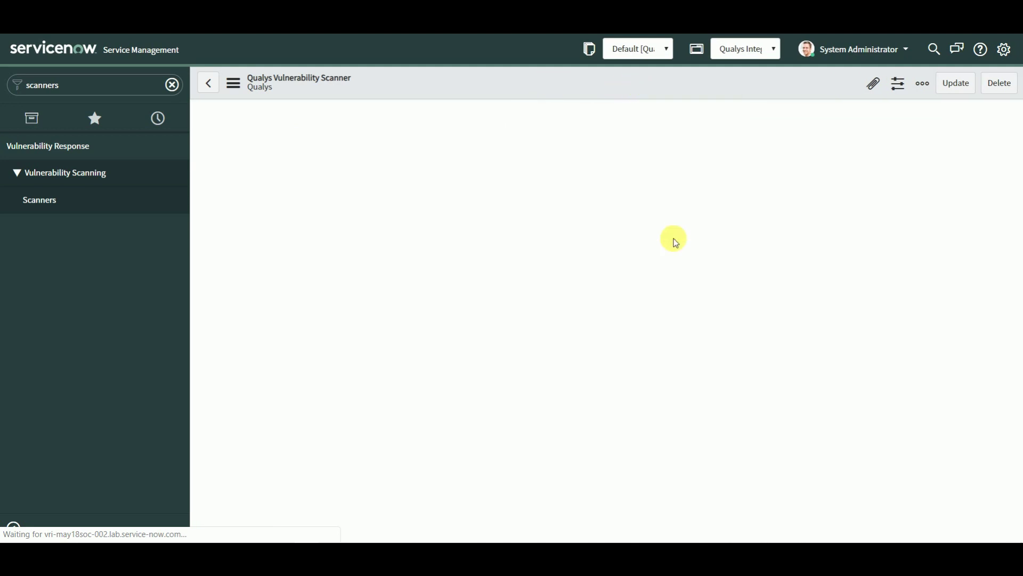
Step: Switch the current application scope to Vulnerability Response
click(755, 47)
drag(776, 147, 788, 254)
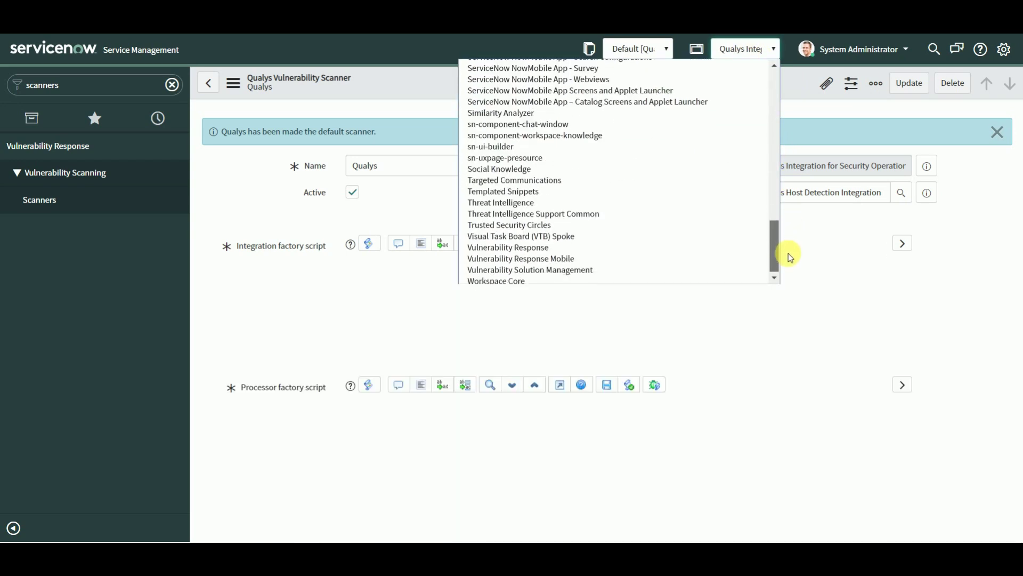
click(587, 244)
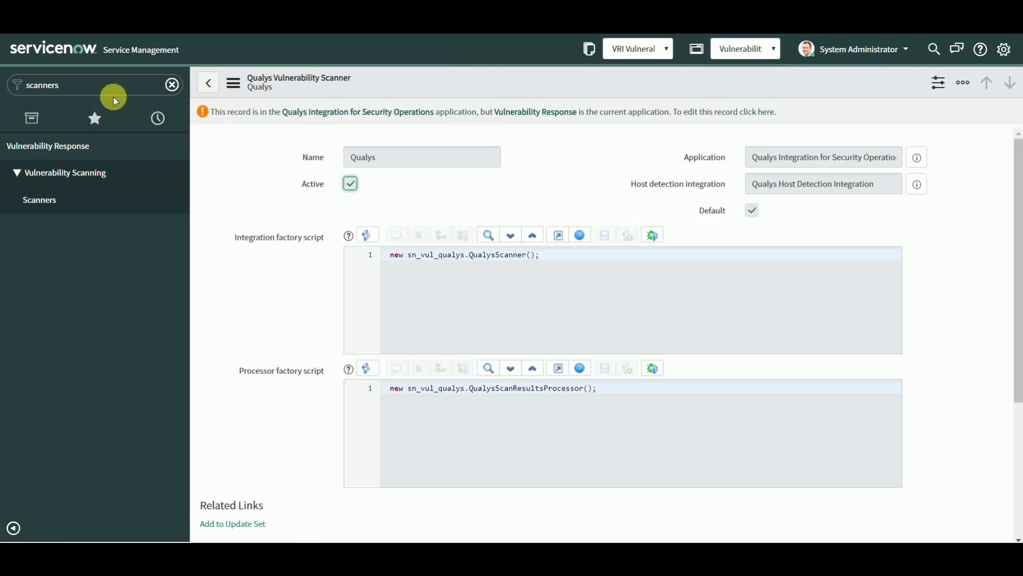
Step: Find "rate limit d" in the navigator and open the Rate Limit Definitions of Vulnerability Response
double_click(114, 94)
text(rate )
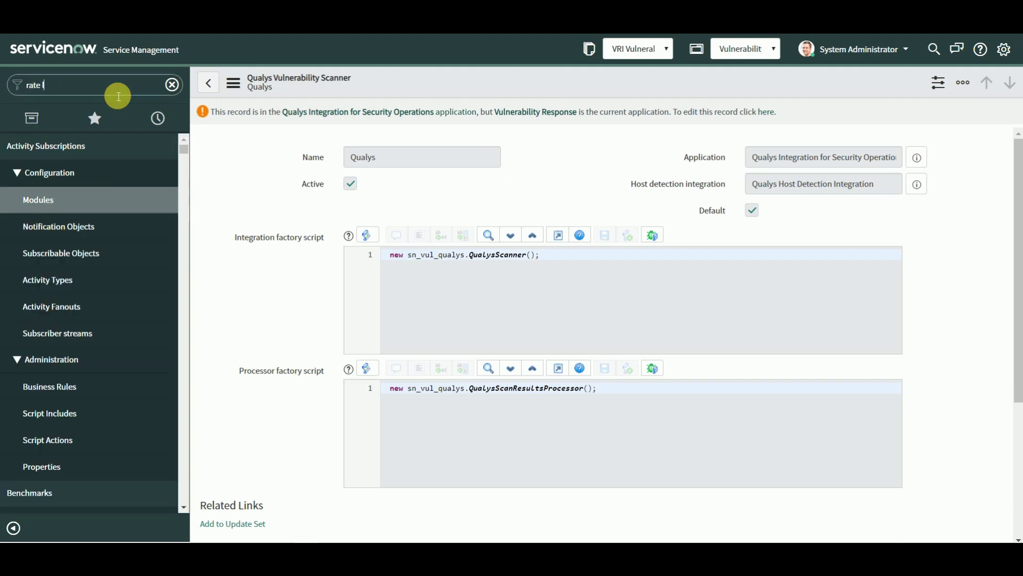
text(limit d)
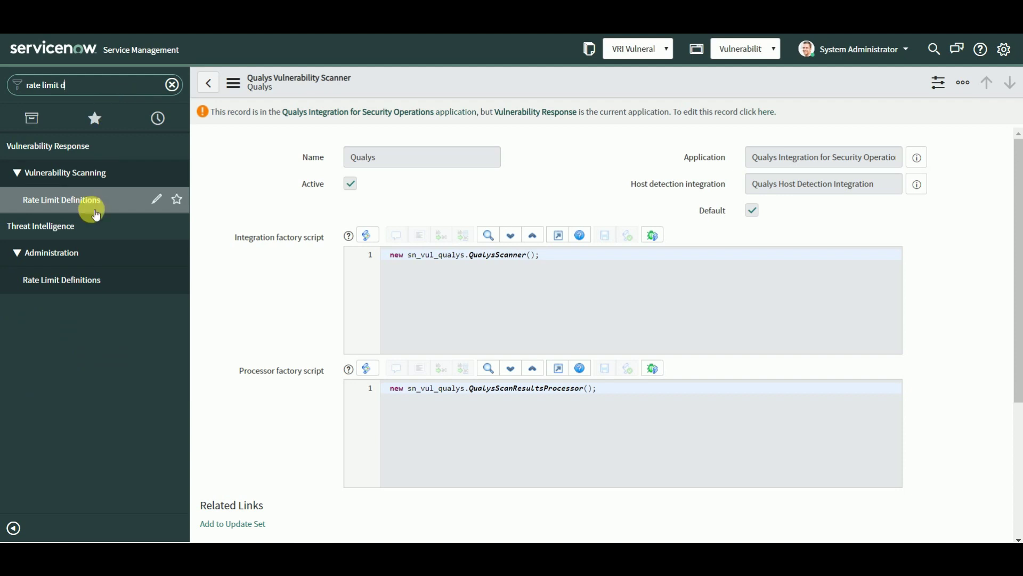
click(93, 202)
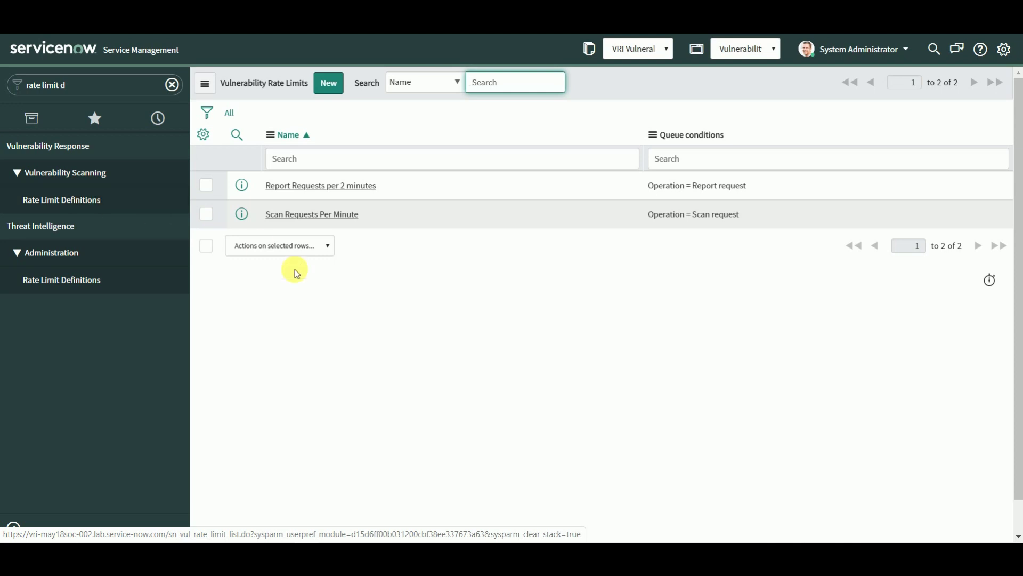
Step: Create a new vulnerability rate limit named "Scan Request Per hour"
click(326, 84)
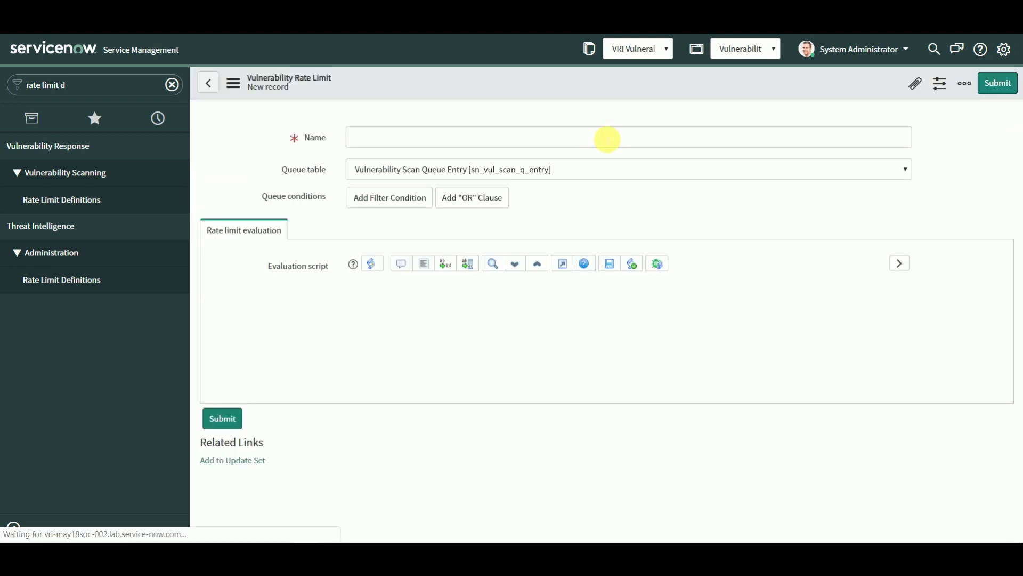
click(514, 162)
text(Scan Re)
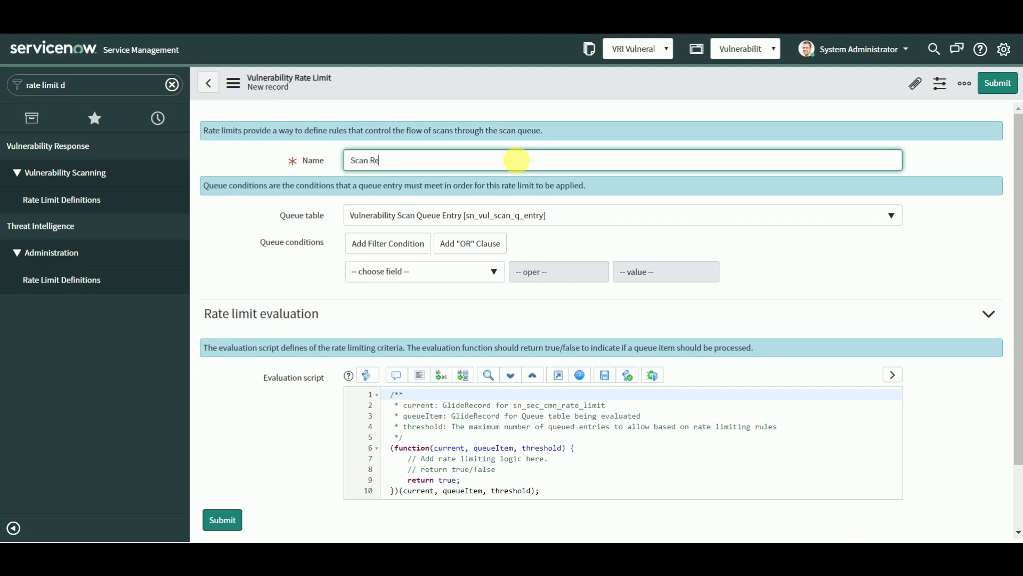
text(quest Per hour)
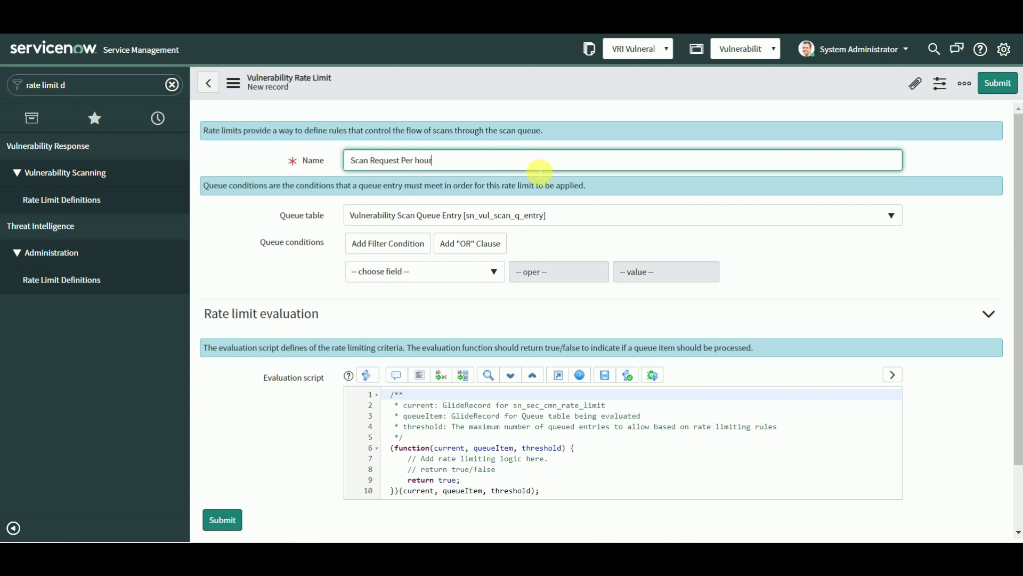
Step: Set the rate limit's queue condition to Operation is Scan request
click(445, 272)
text(oper)
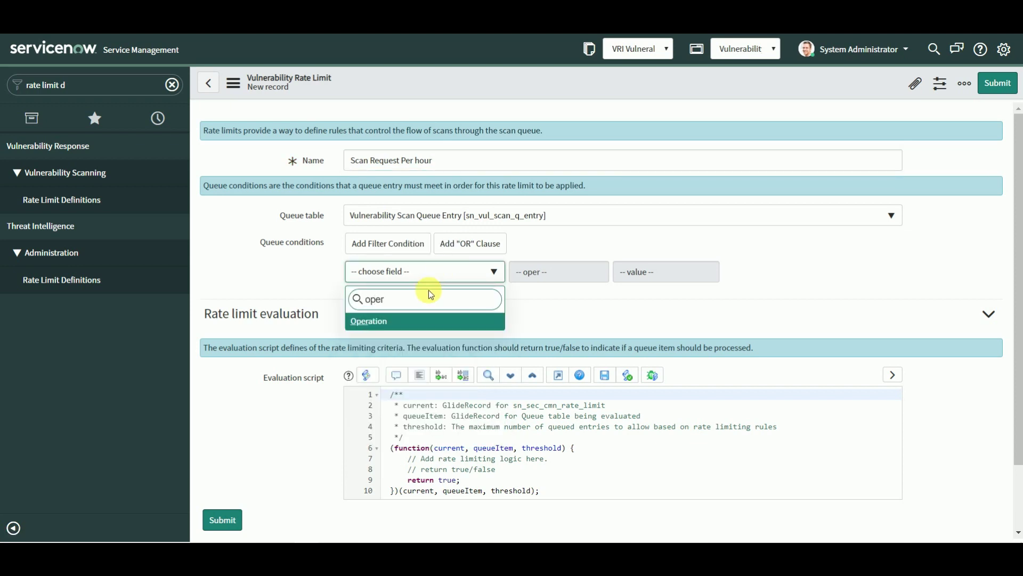
click(412, 322)
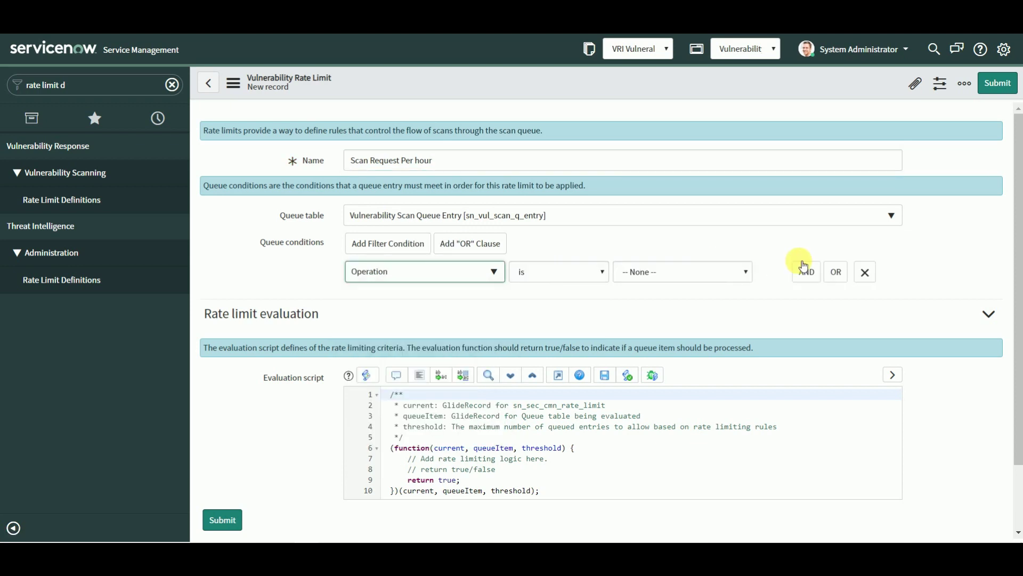
click(688, 272)
click(683, 298)
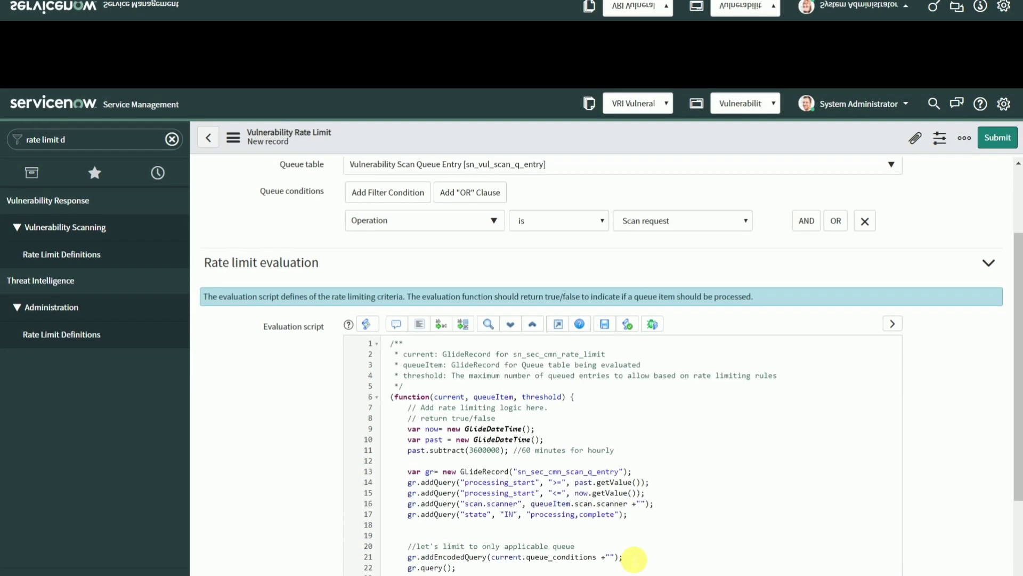
Step: Fill in the evaluation script comparing the scanner's processing and complete queue entries from the past 60 minutes with the threshold, and submit the rate limit
scroll(634, 505, down, 1)
text(ld)
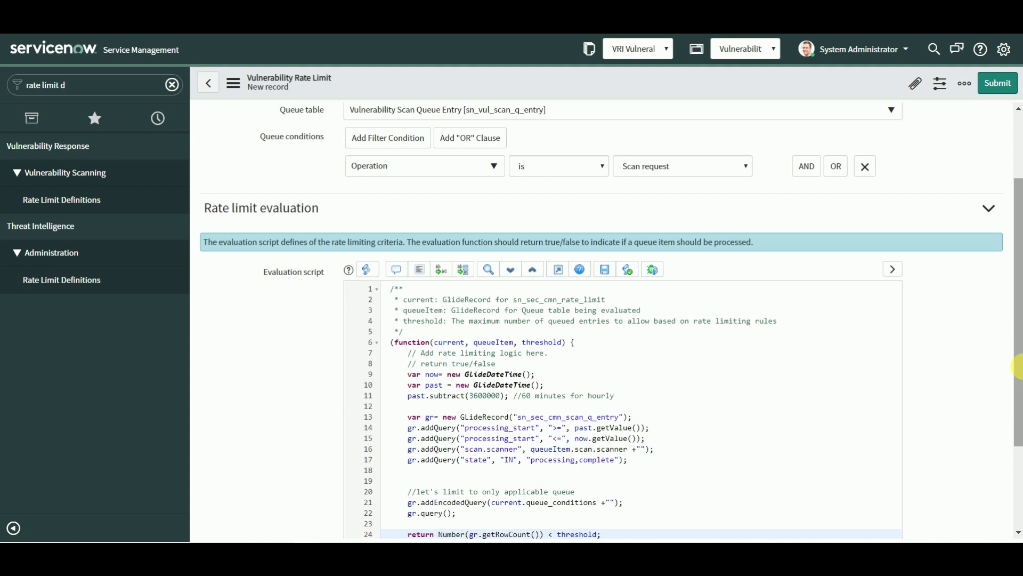
right_click(1018, 367)
click(1018, 421)
drag(1018, 421, 1018, 474)
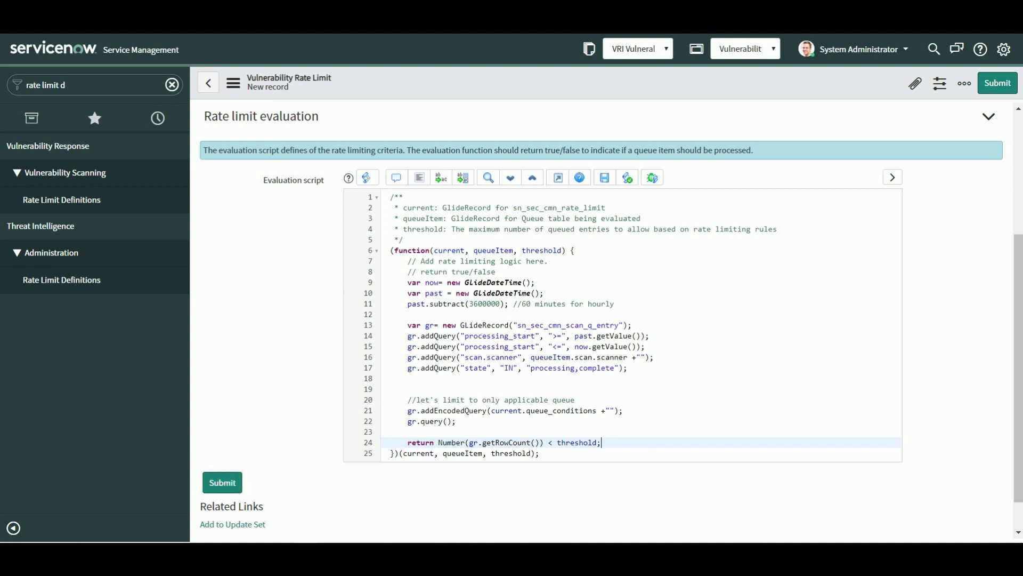
click(240, 484)
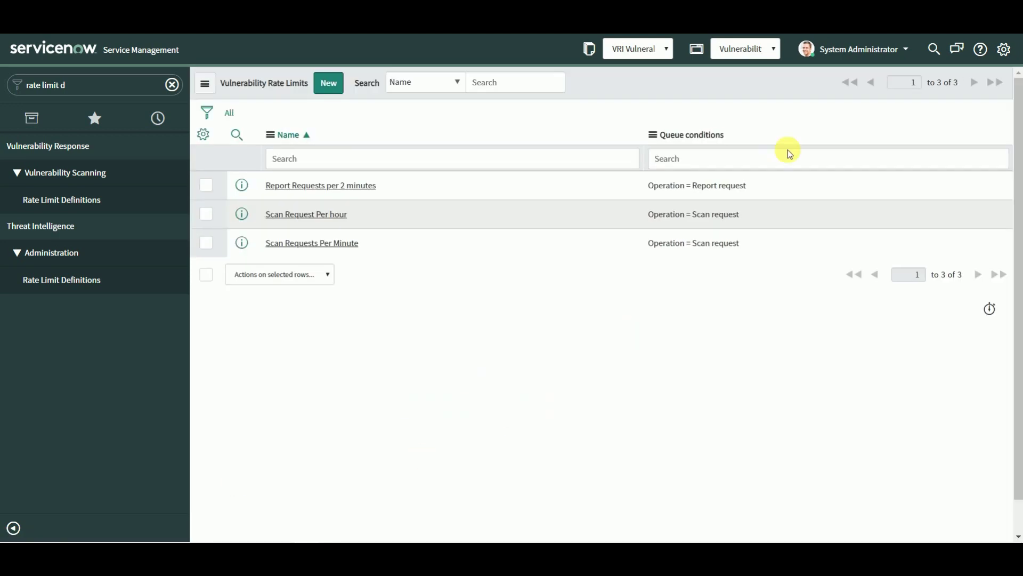
Step: Switch the current application scope to Qualys Integration for Security Operations
click(764, 55)
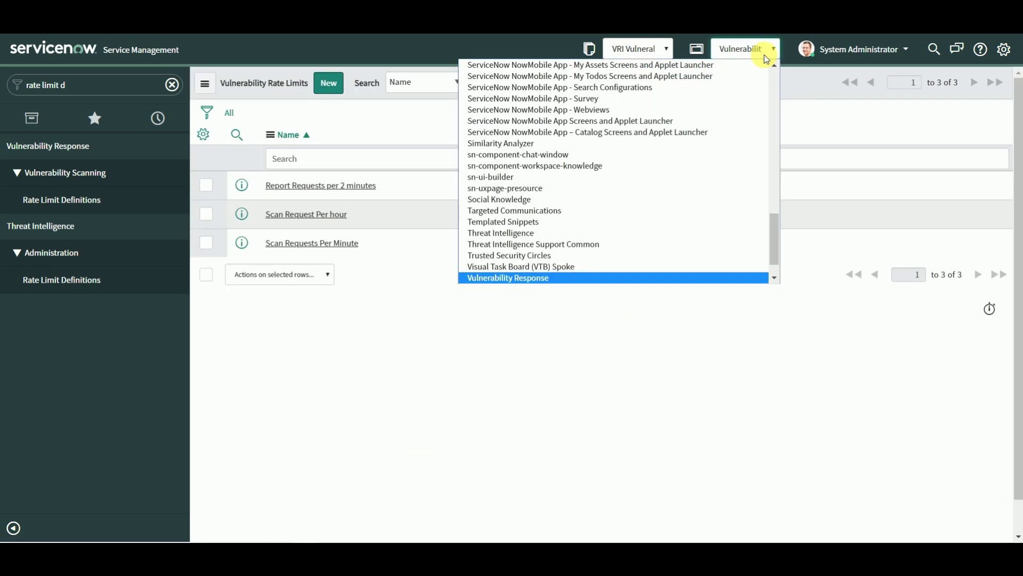
drag(776, 245, 789, 168)
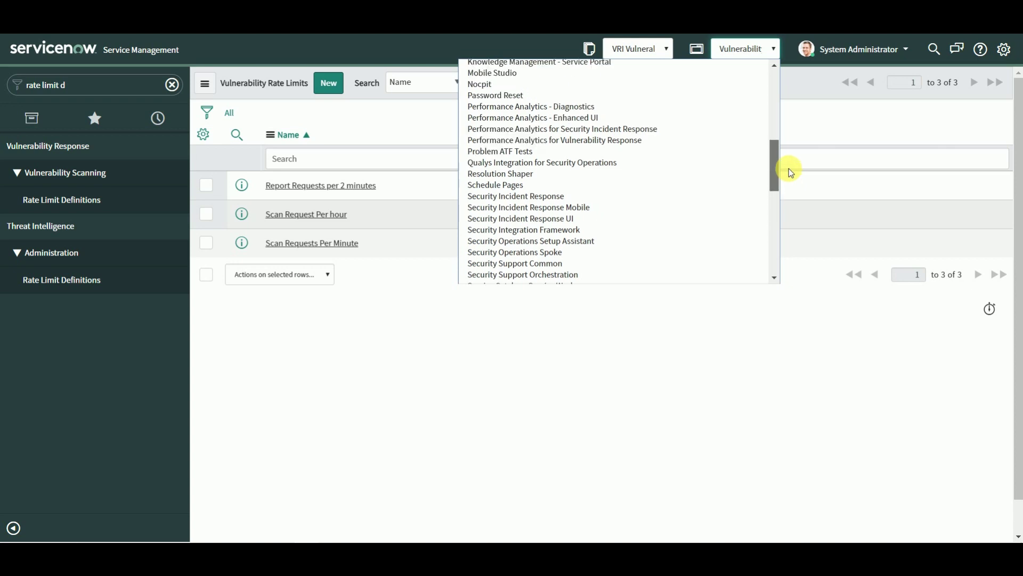
click(682, 163)
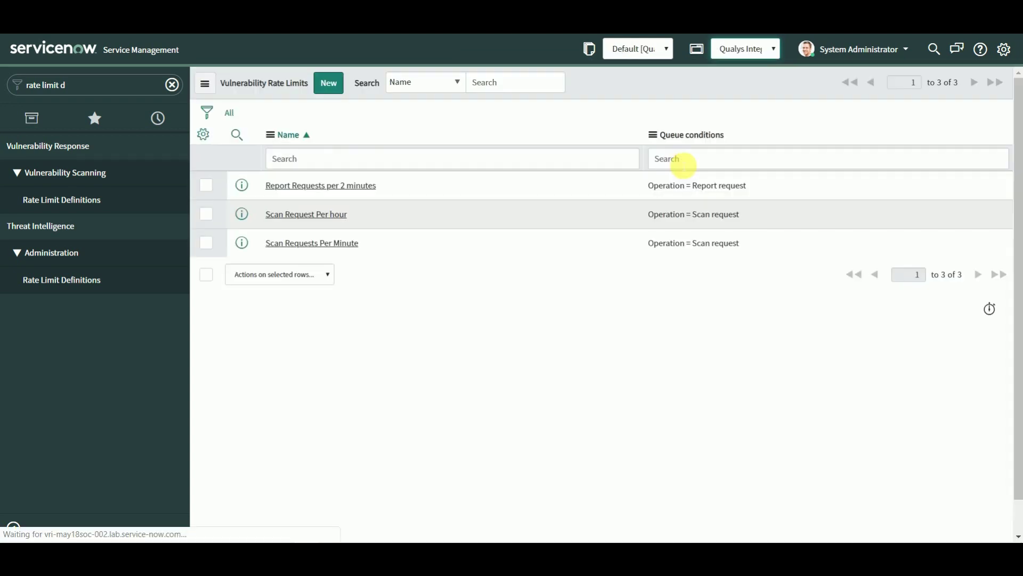
Step: Find "scanner r" in the navigator and open the Scanner Rate Limits of Vulnerability Scanning
click(67, 87)
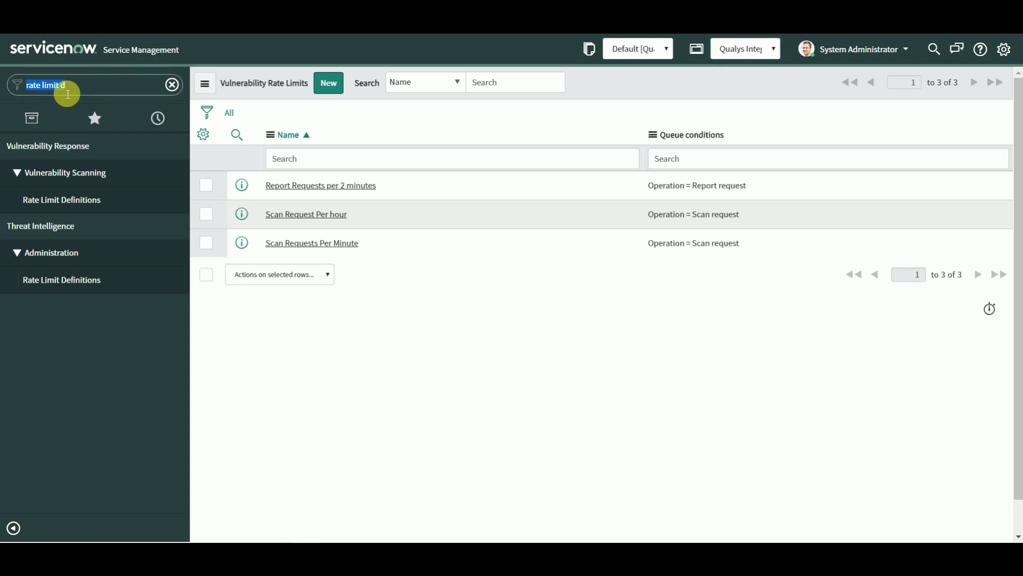
text(sc)
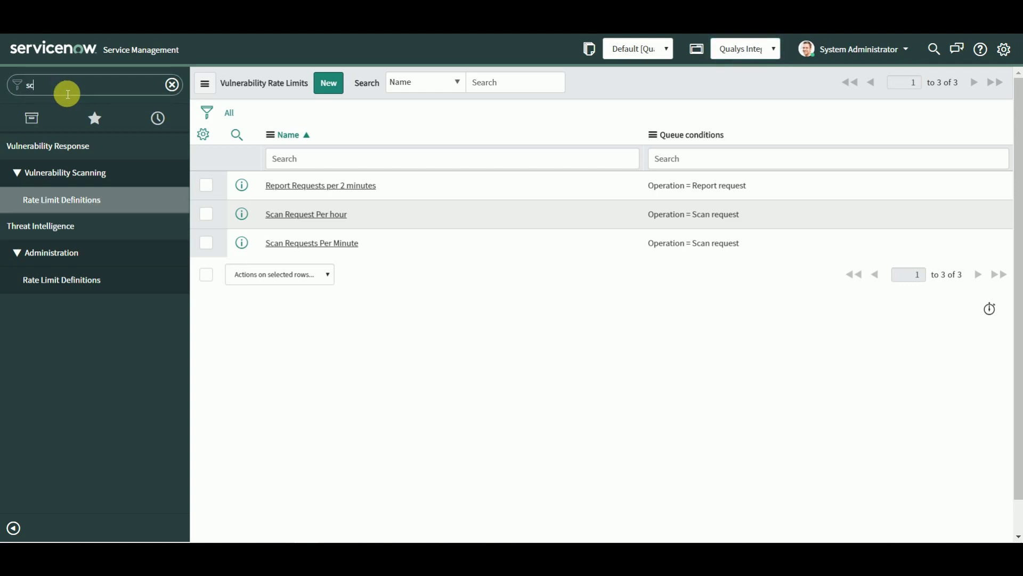
text(anner r)
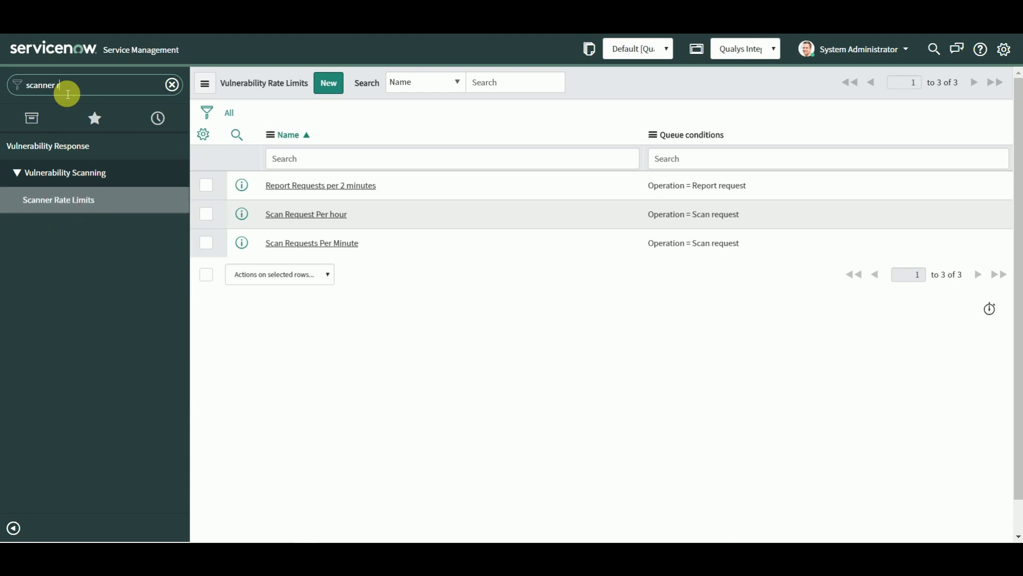
click(39, 211)
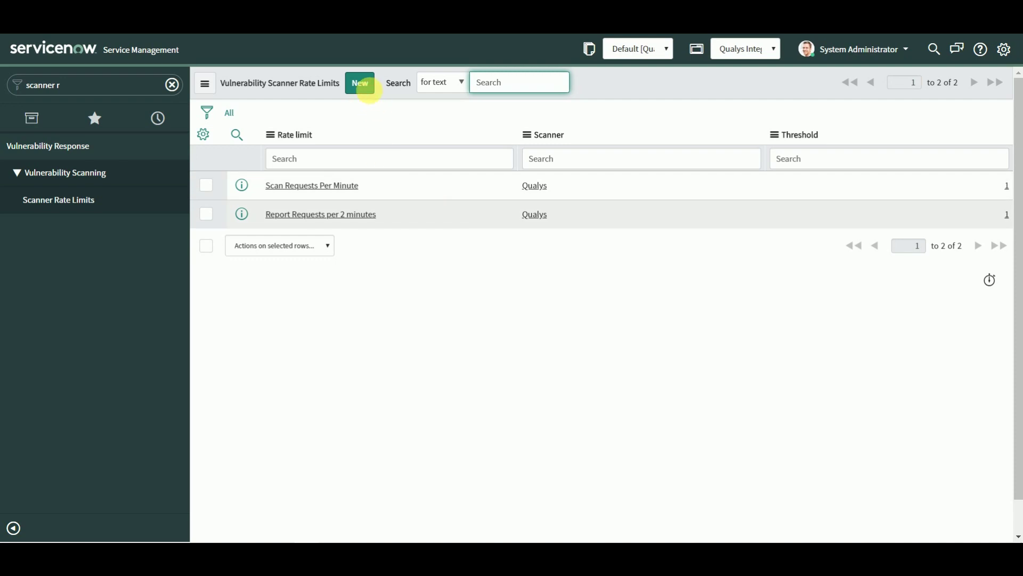
Step: Create a new scanner rate limit with Qualys as the scanner and "Scan Request Per hour" as the rate limit
click(361, 85)
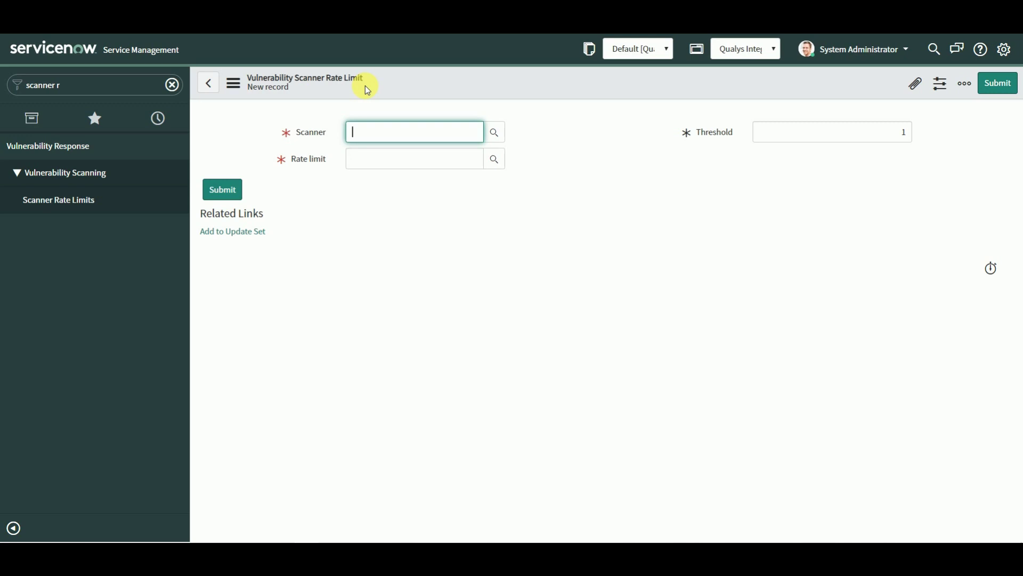
text(qualy)
click(368, 152)
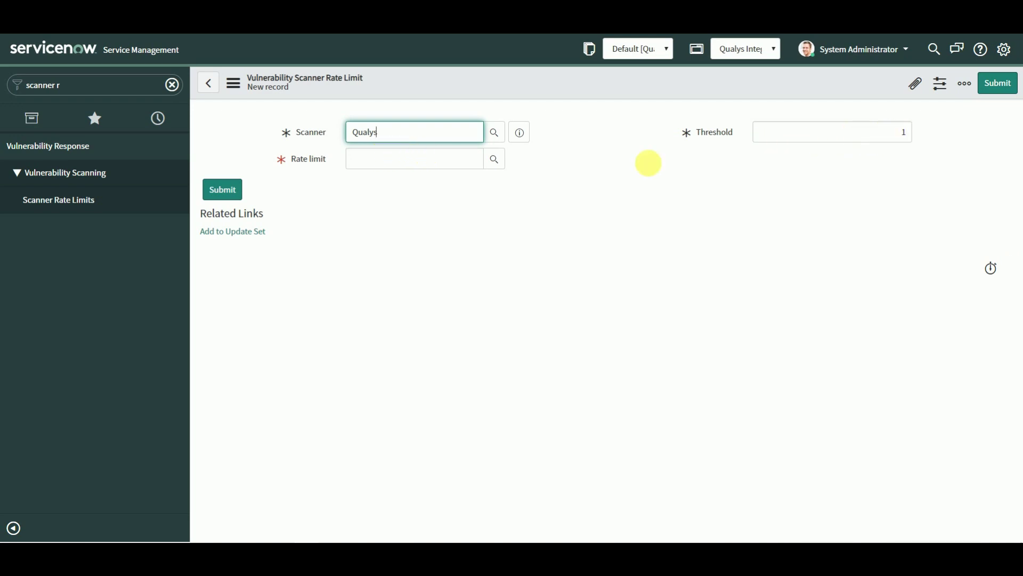
click(391, 159)
text(scan re)
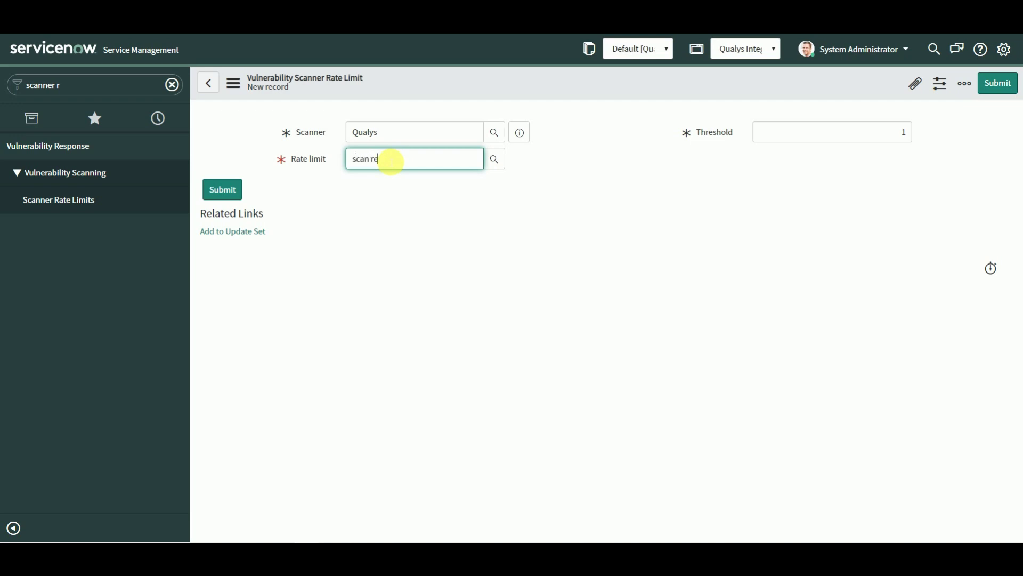
click(389, 174)
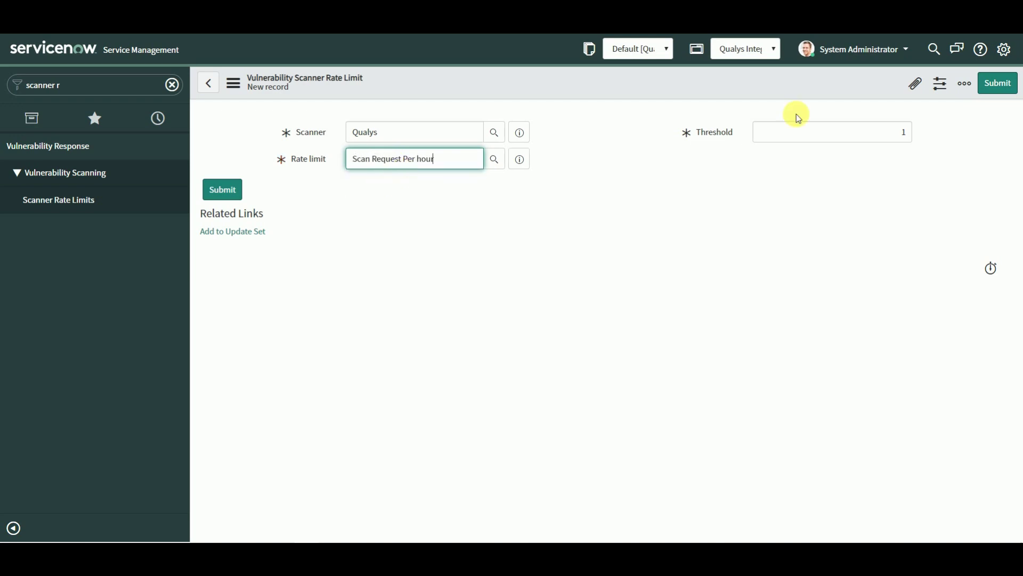
Step: Set the scanner rate limit's threshold to 30 and submit the record
double_click(905, 133)
text(30)
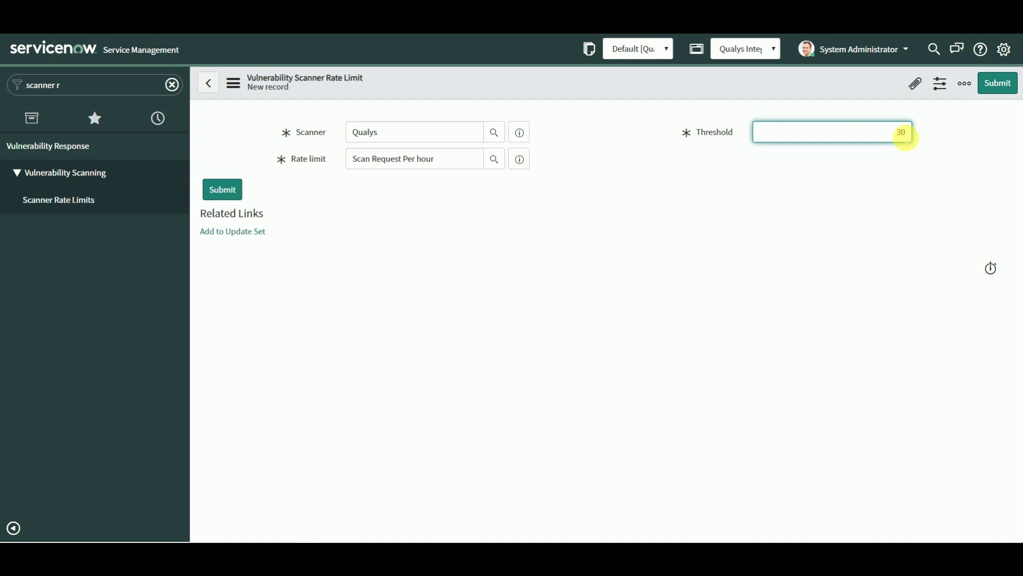
click(219, 192)
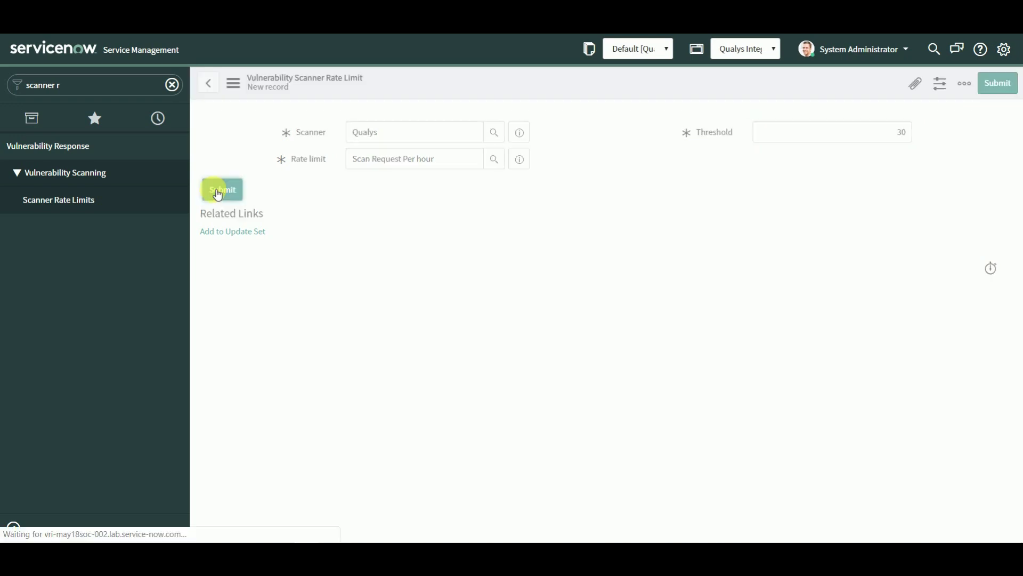